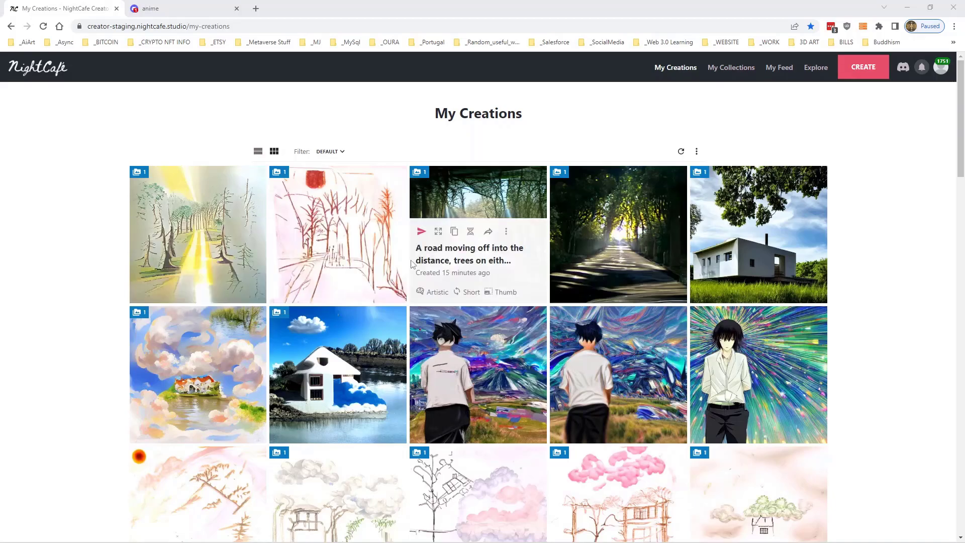
Open a new creation and upload the mossy tree-branch photo from the computer as its start image
click(454, 231)
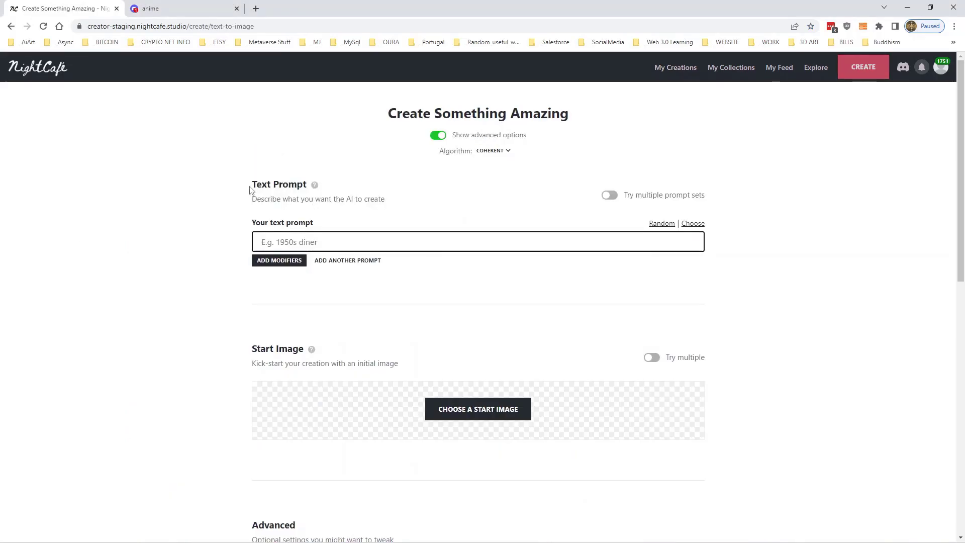
click(431, 410)
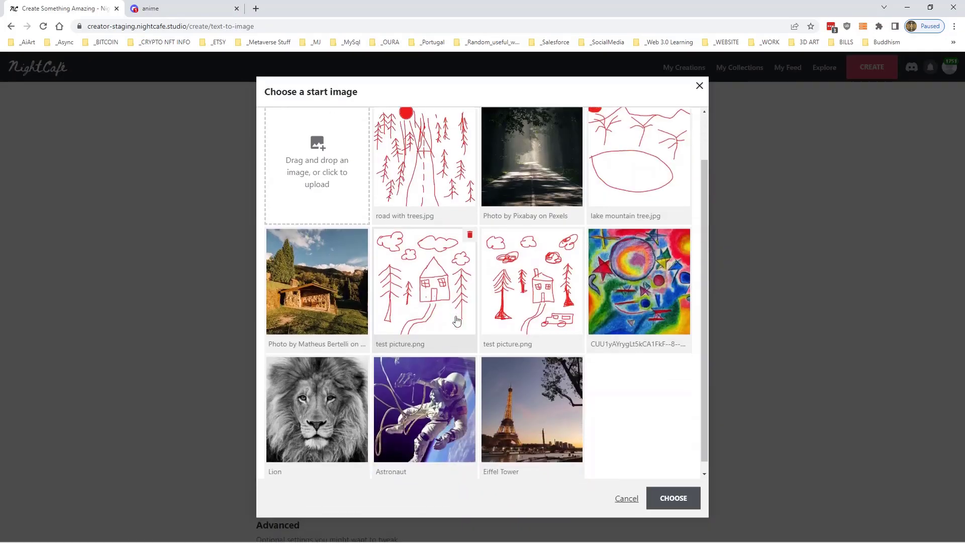
click(302, 130)
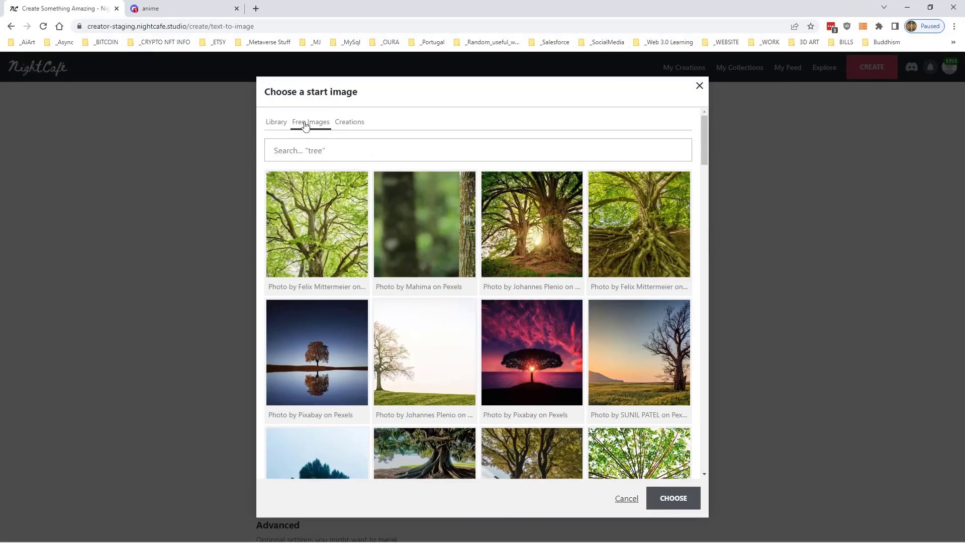
click(275, 122)
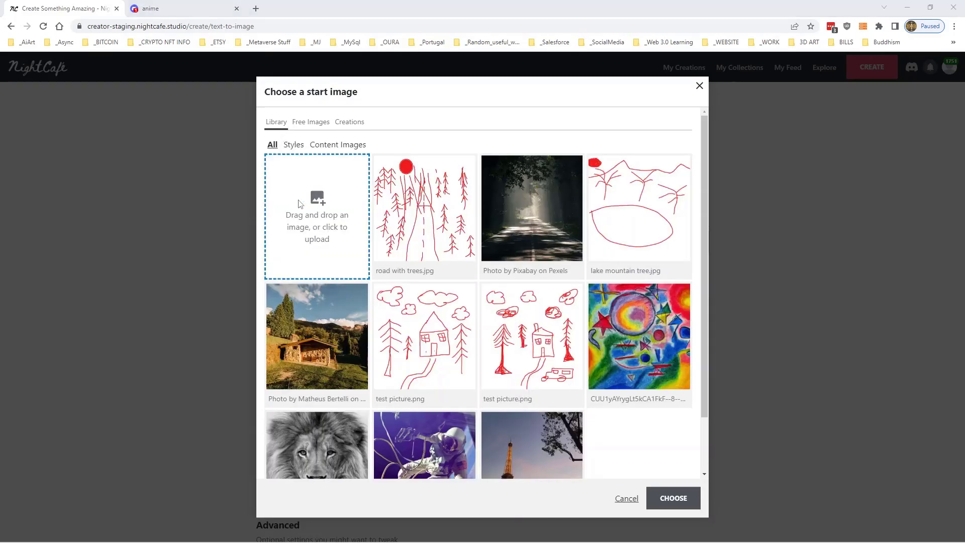
click(299, 203)
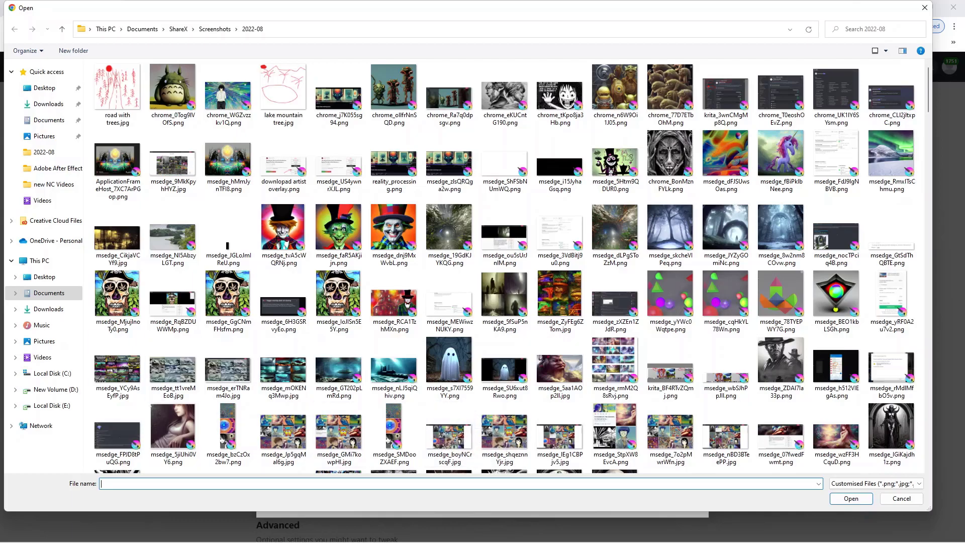
key(Escape)
scroll(583, 342, down, 3)
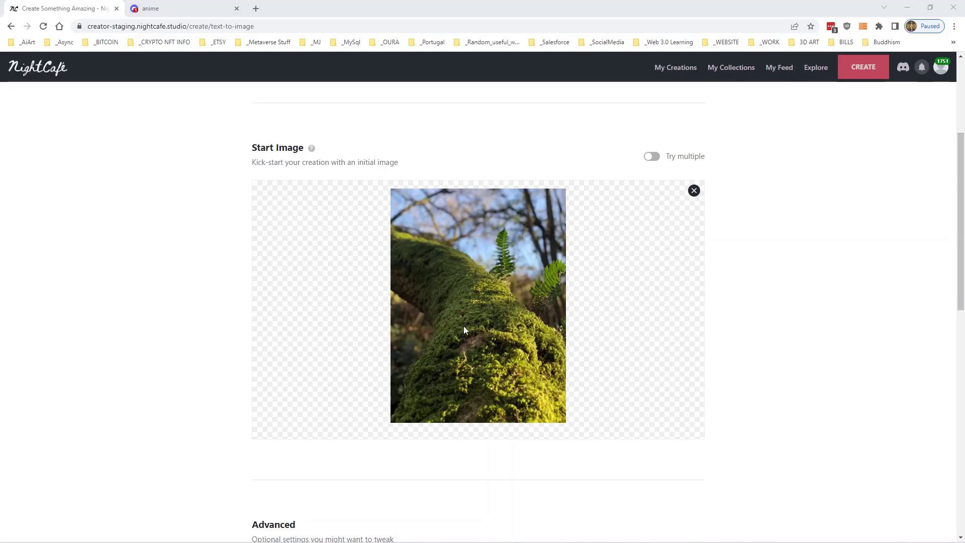
scroll(762, 324, up, 4)
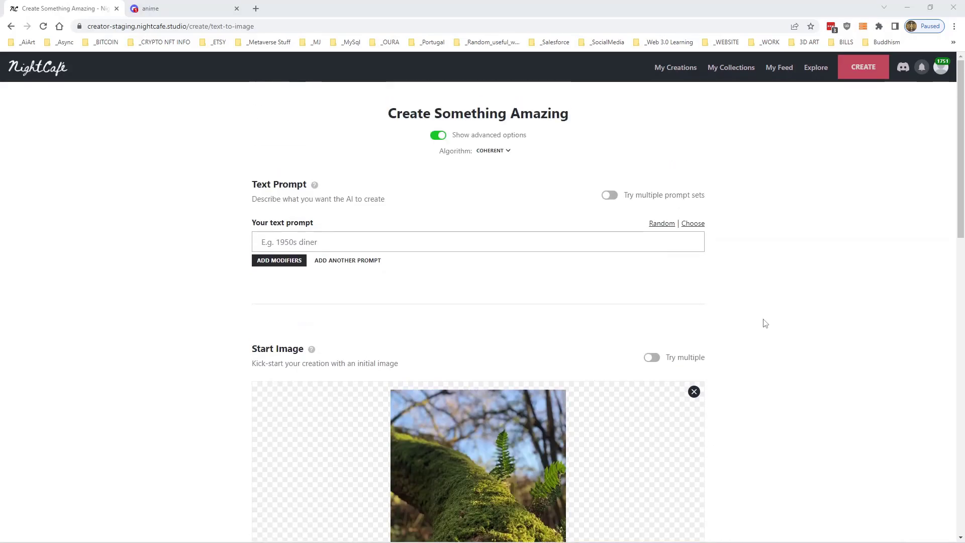
scroll(763, 323, down, 3)
scroll(763, 323, down, 3)
scroll(763, 323, up, 2)
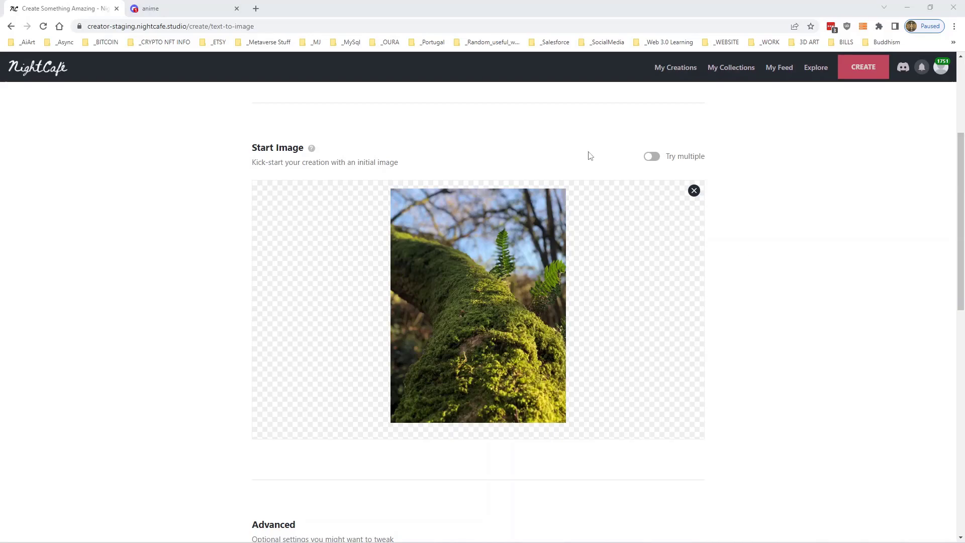
scroll(794, 306, up, 4)
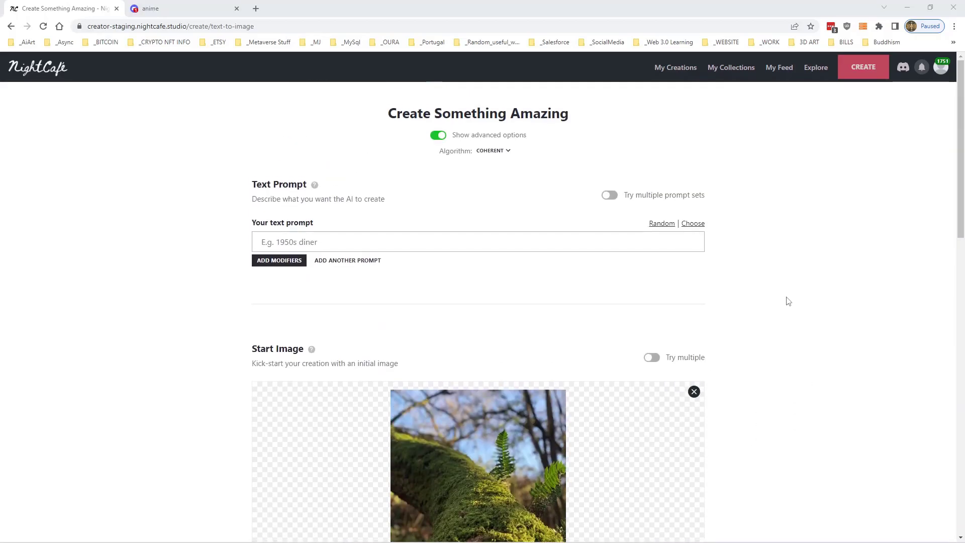
scroll(390, 244, down, 3)
scroll(386, 230, up, 3)
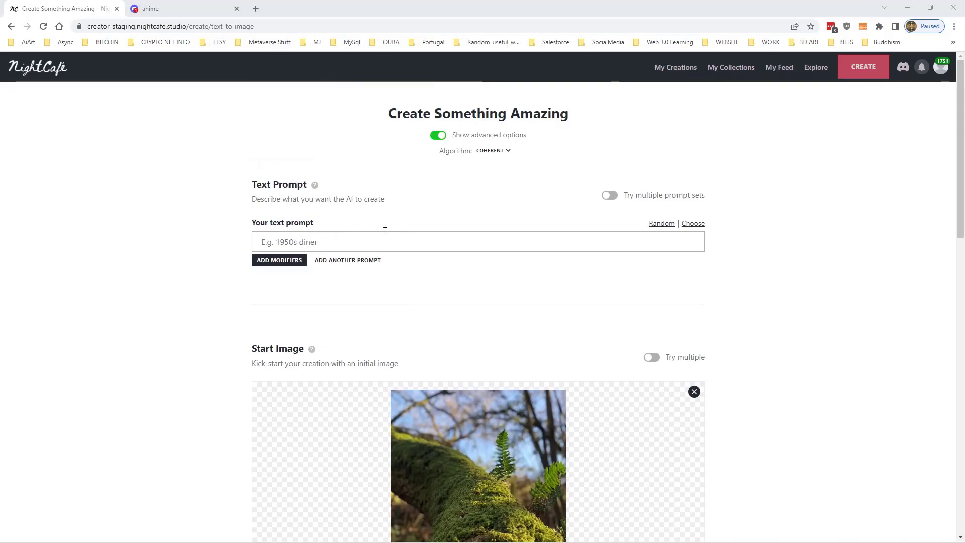
scroll(387, 258, down, 3)
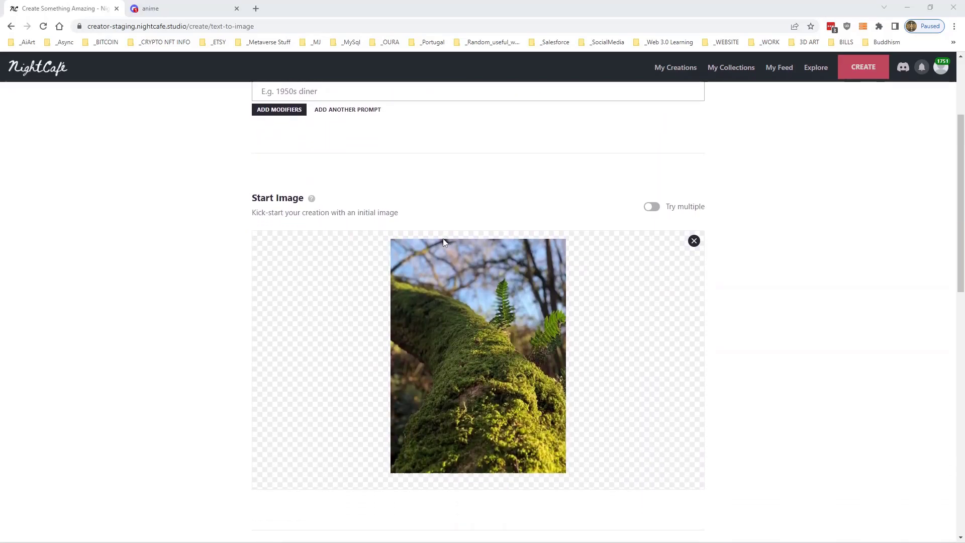
scroll(830, 301, down, 5)
scroll(804, 301, down, 1)
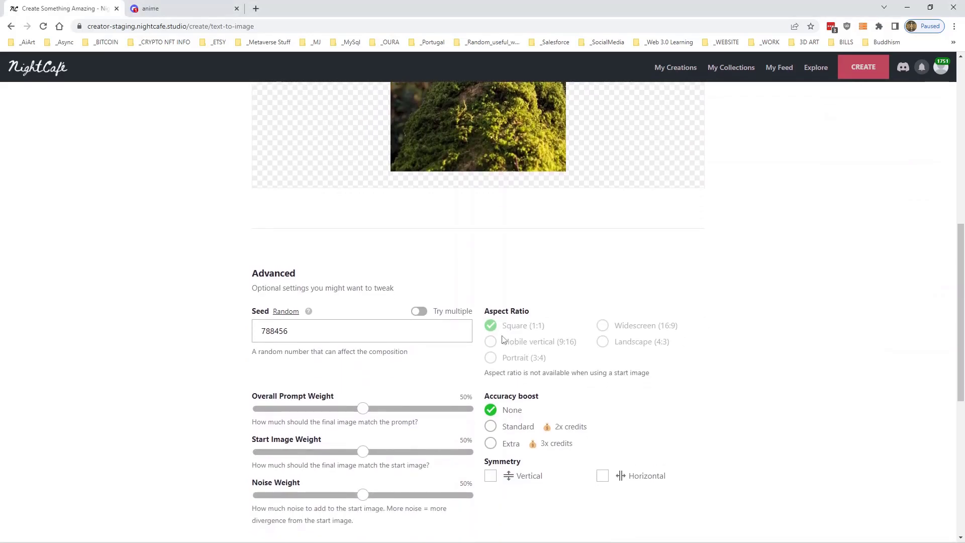
drag(503, 340, 494, 358)
click(495, 356)
scroll(553, 361, up, 1)
scroll(552, 360, up, 1)
scroll(478, 182, up, 2)
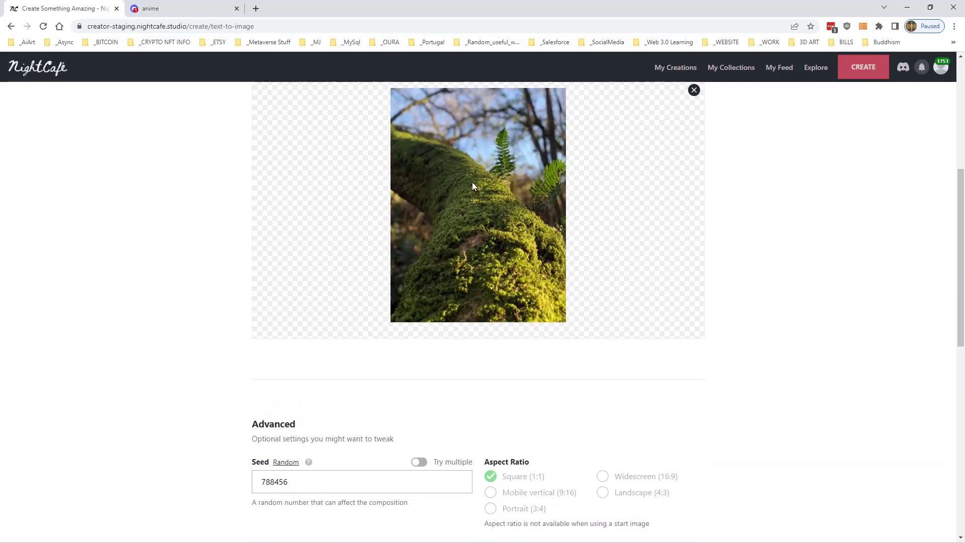
scroll(475, 191, down, 1)
scroll(493, 206, down, 2)
scroll(494, 211, up, 4)
scroll(495, 213, up, 5)
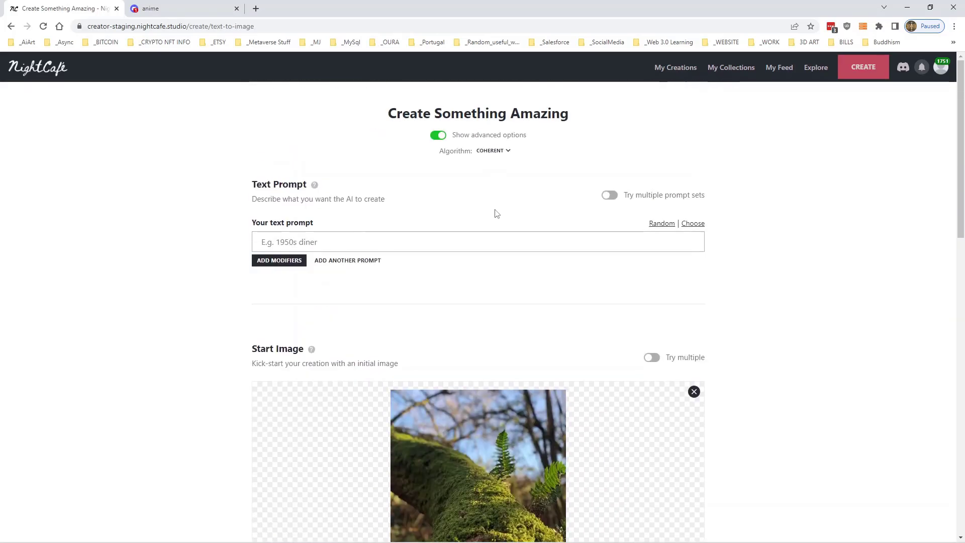
scroll(493, 211, down, 2)
scroll(495, 211, down, 1)
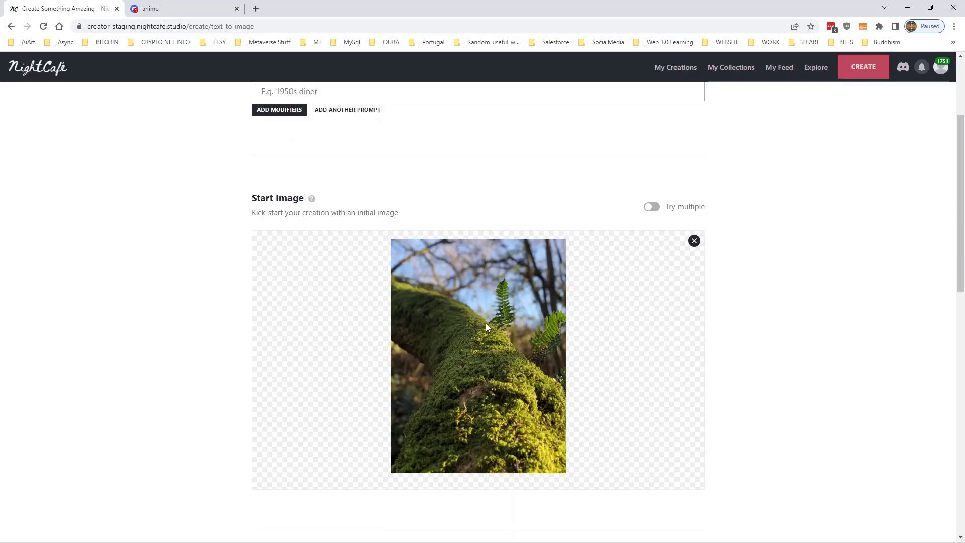
scroll(332, 269, up, 1)
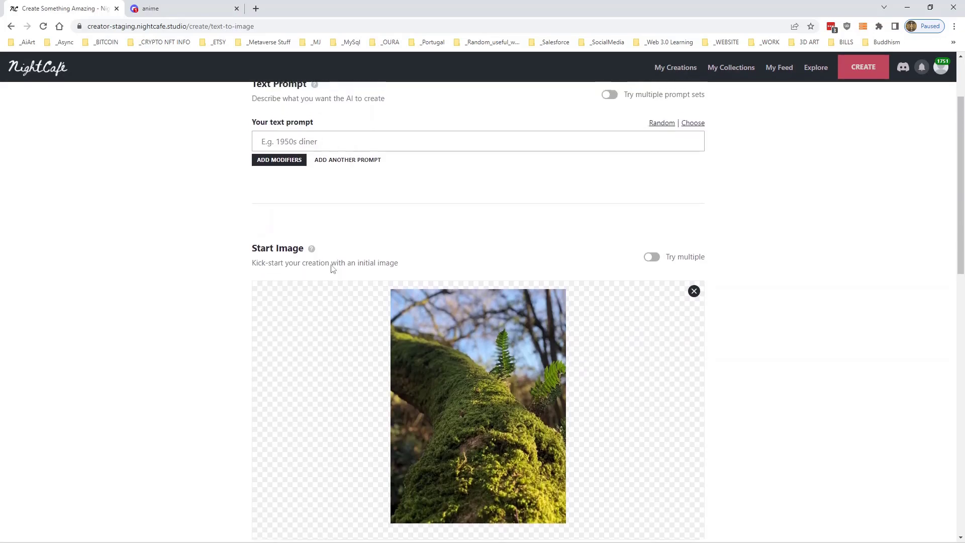
Enter the prompt 'A small elven village, pretty cottages, dug in amongst the tree and the moss'
click(312, 140)
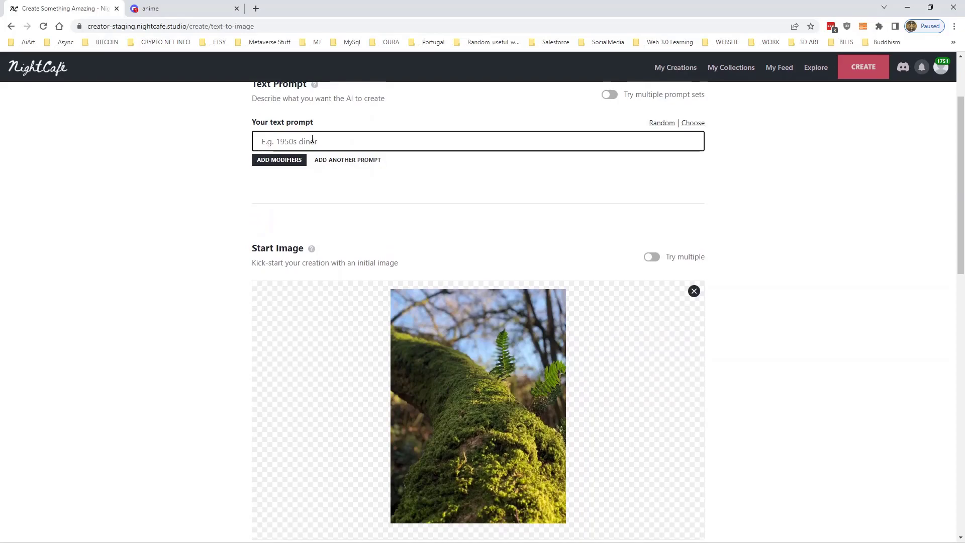
text(A small el)
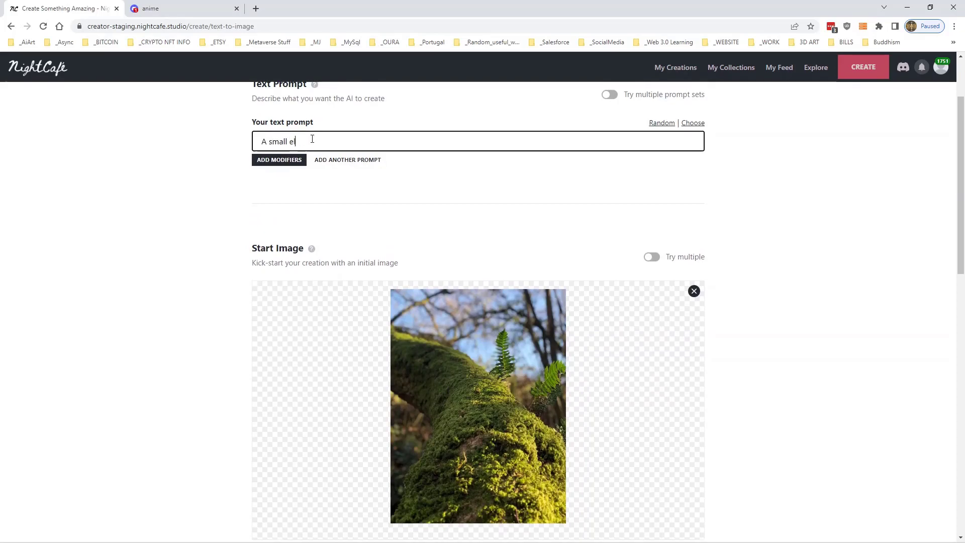
text(ven vil)
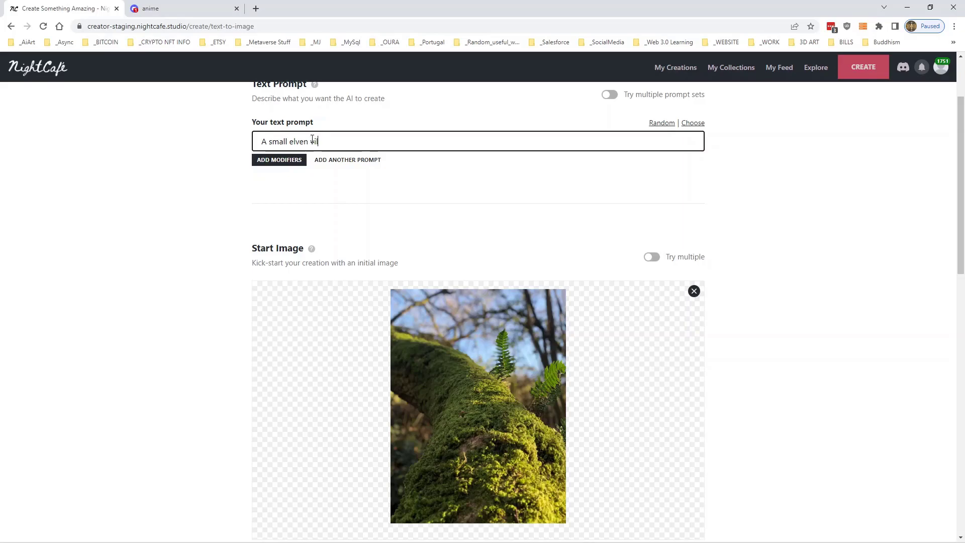
text(lage, pretty )
text(cottages, dug)
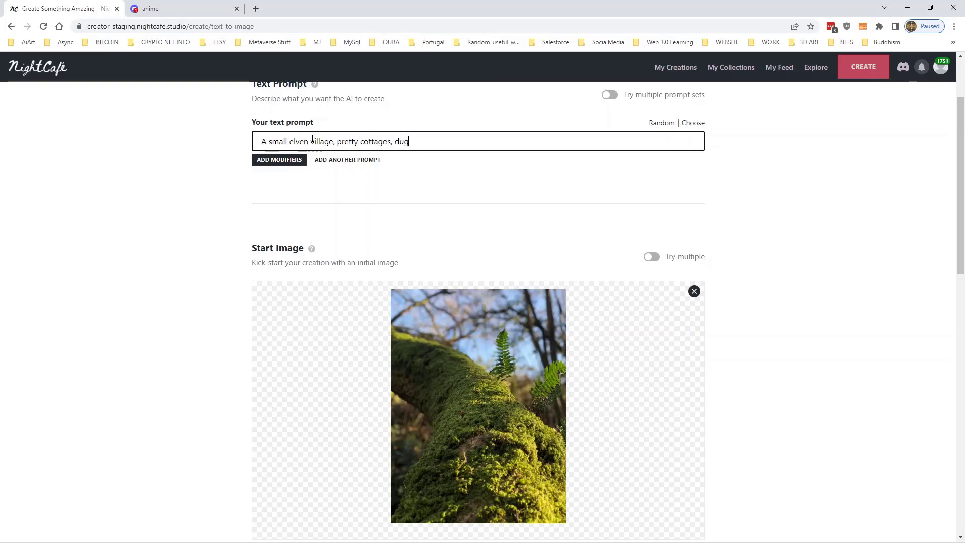
text( in amongst the)
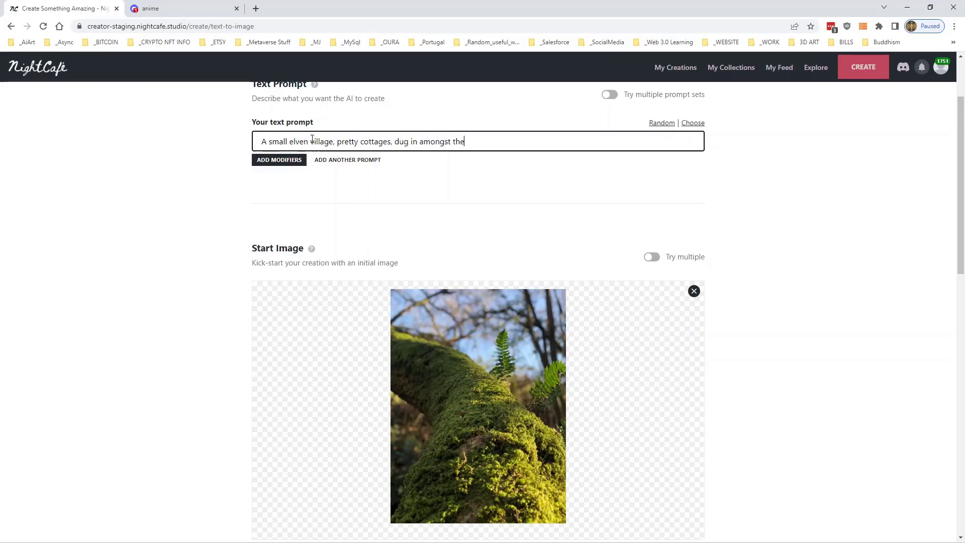
text( tree and the)
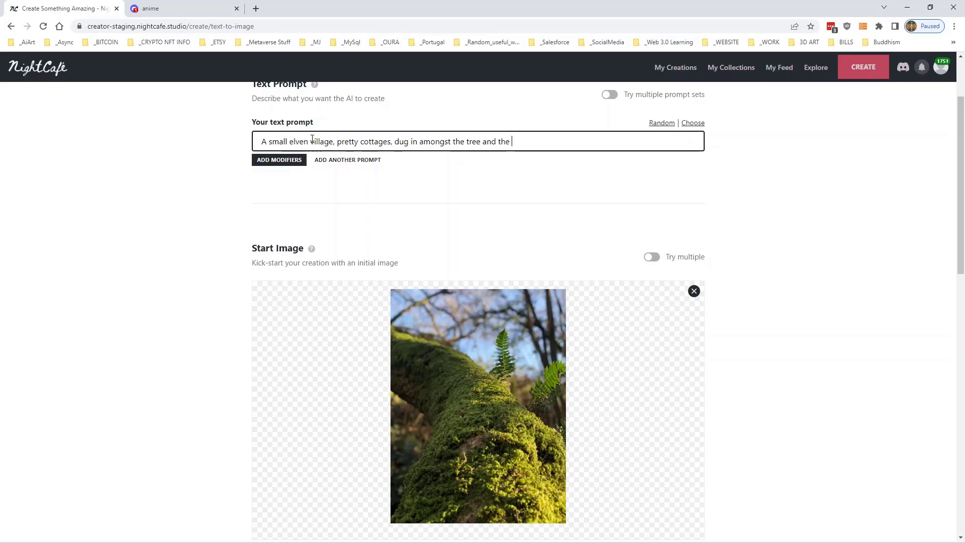
key(BackSpace)
key(BackSpace)
Roll new random seeds in the Advanced settings and select the seed value
scroll(390, 328, down, 6)
scroll(390, 328, down, 2)
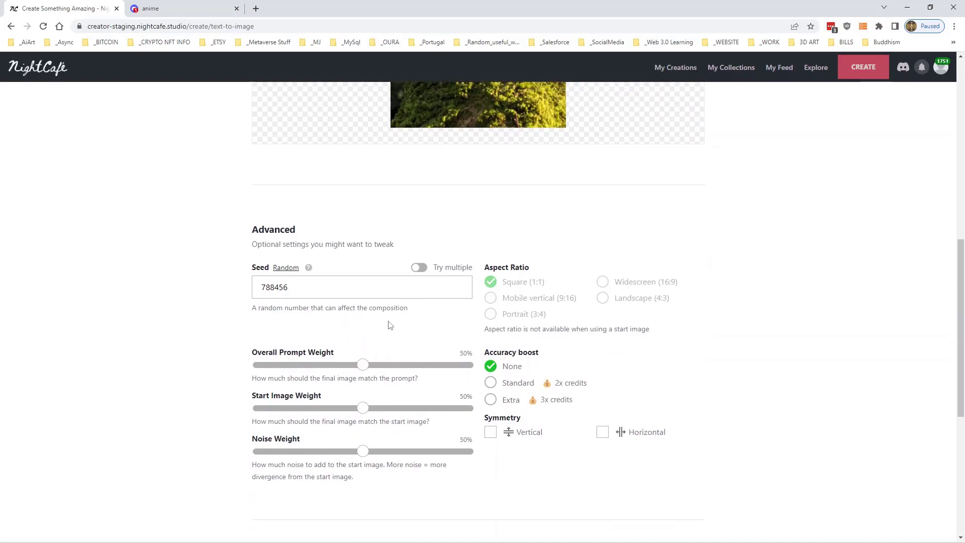
scroll(390, 327, down, 1)
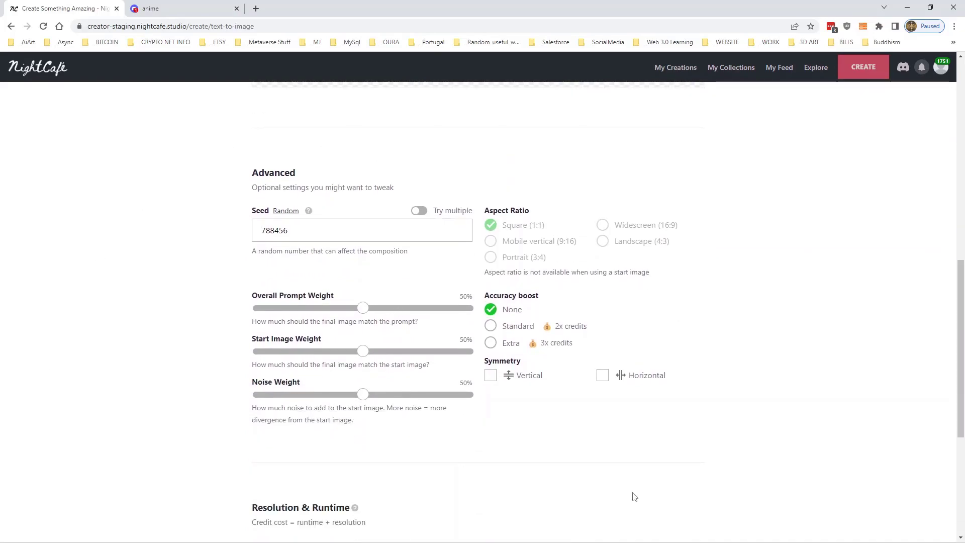
click(281, 214)
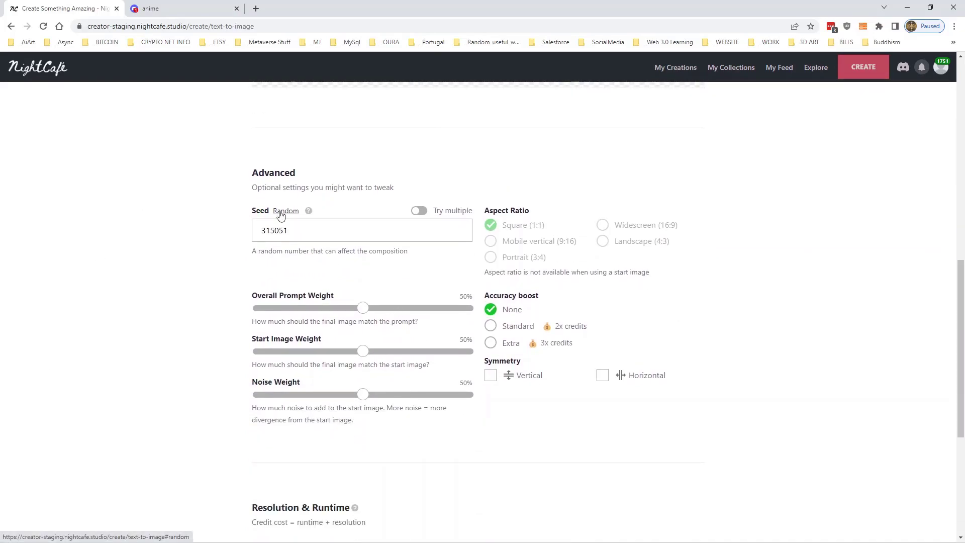
click(280, 214)
double_click(278, 230)
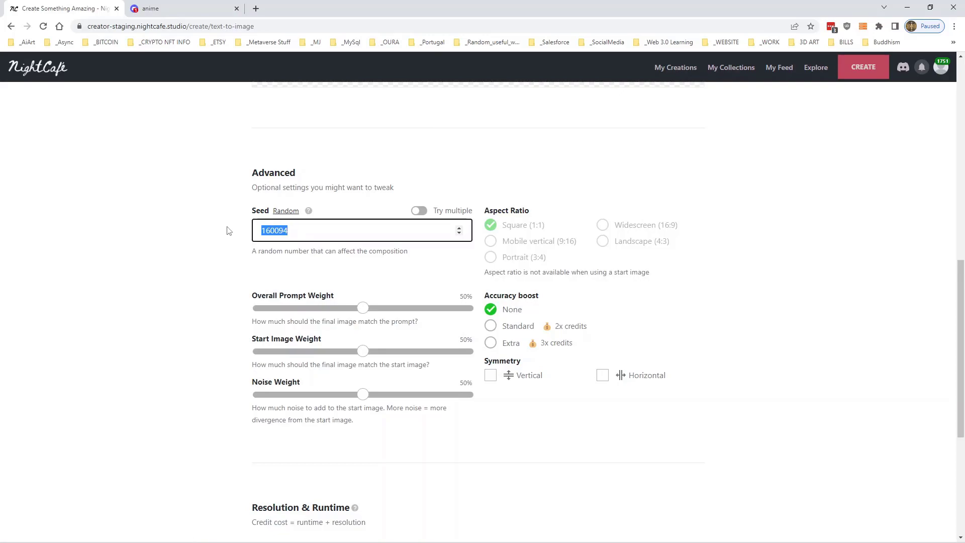
Push the prompt weight slider up to 100%
scroll(231, 254, up, 3)
scroll(232, 253, up, 5)
scroll(232, 254, down, 2)
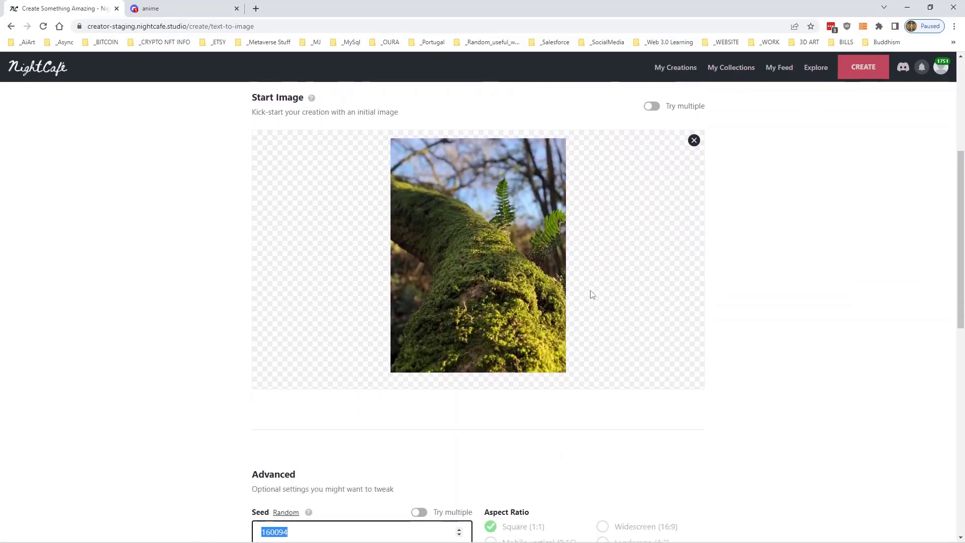
scroll(854, 322, down, 3)
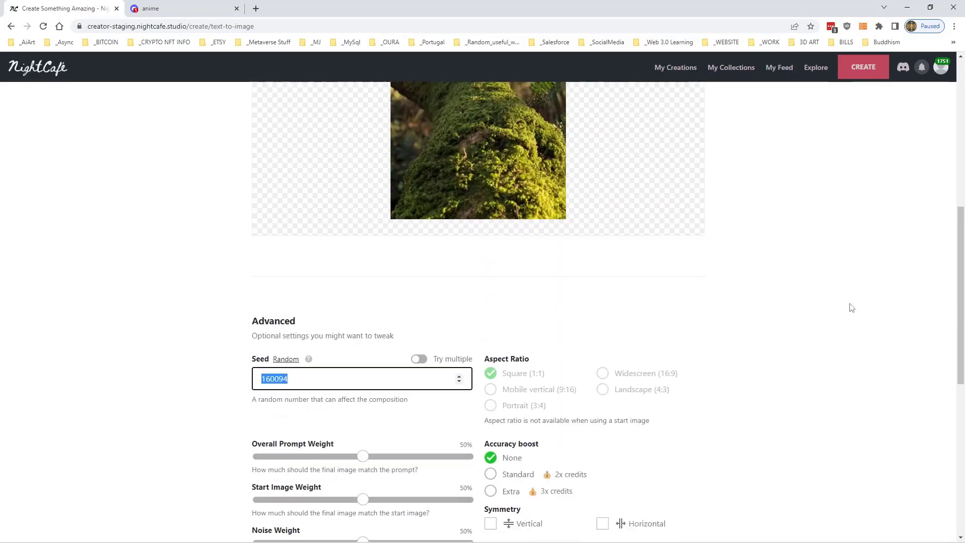
scroll(851, 308, down, 1)
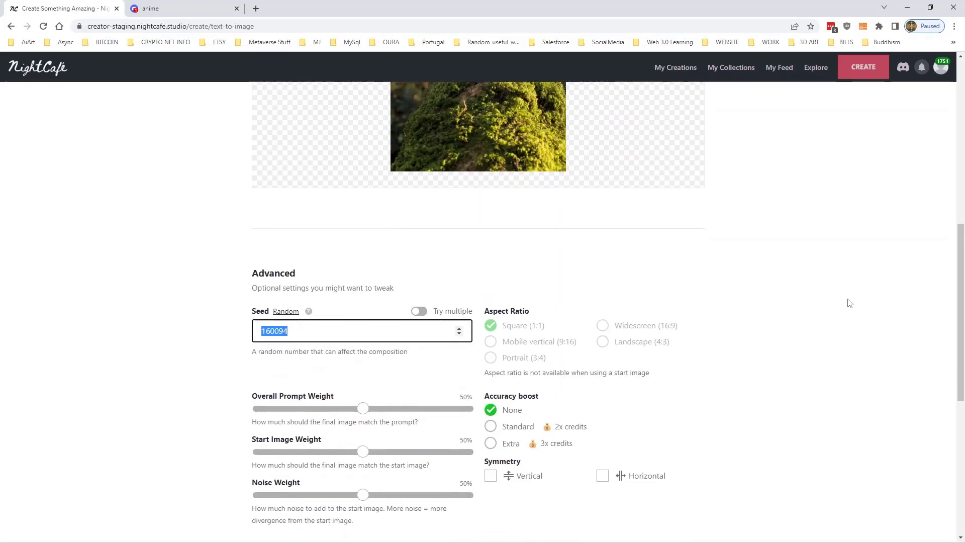
scroll(848, 304, down, 2)
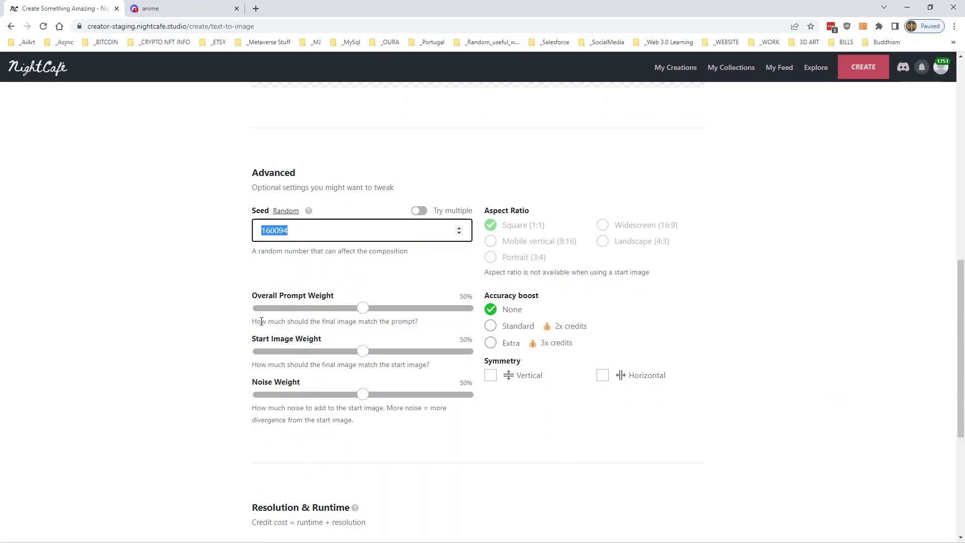
drag(261, 321, 421, 321)
click(420, 334)
Scroll back up to review the text prompt wording
scroll(774, 327, up, 9)
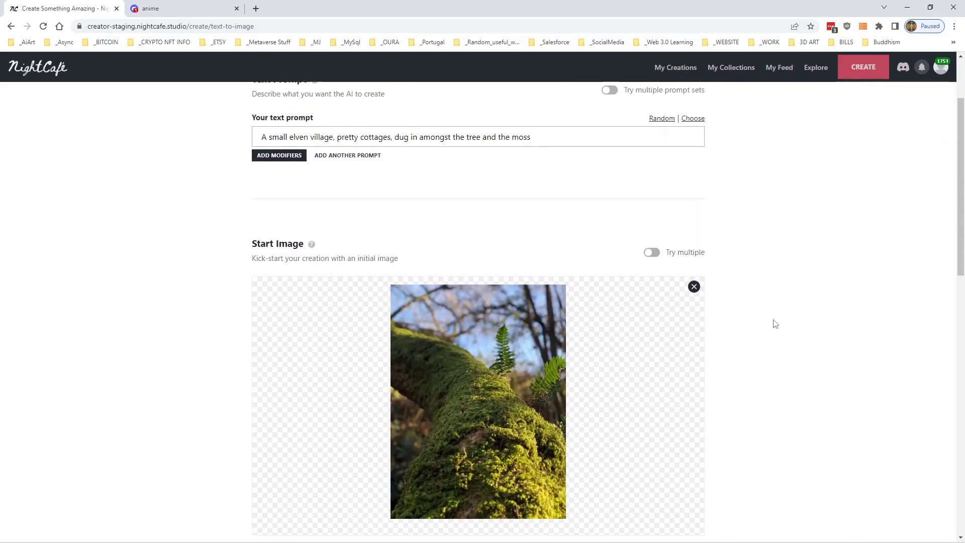
scroll(775, 324, down, 3)
scroll(438, 239, down, 6)
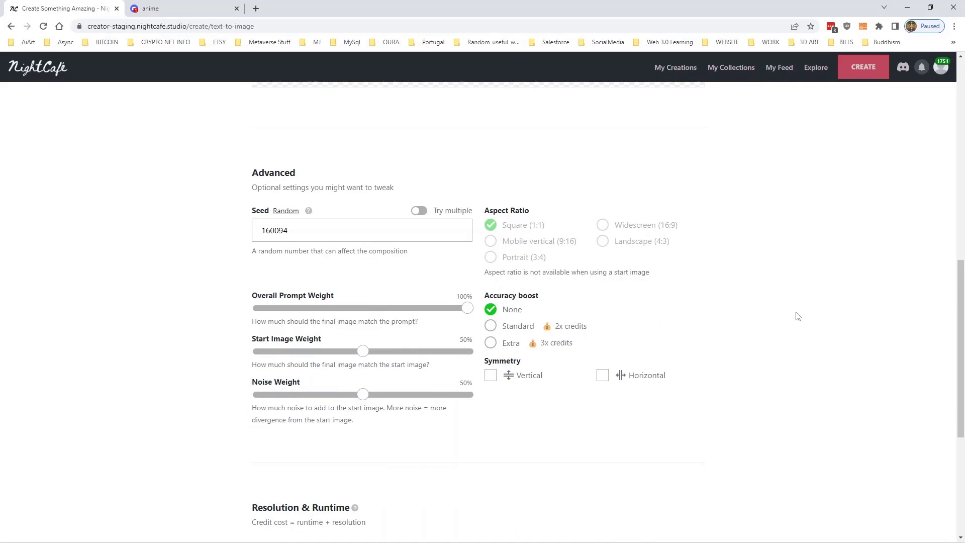
scroll(797, 315, up, 2)
scroll(798, 309, up, 7)
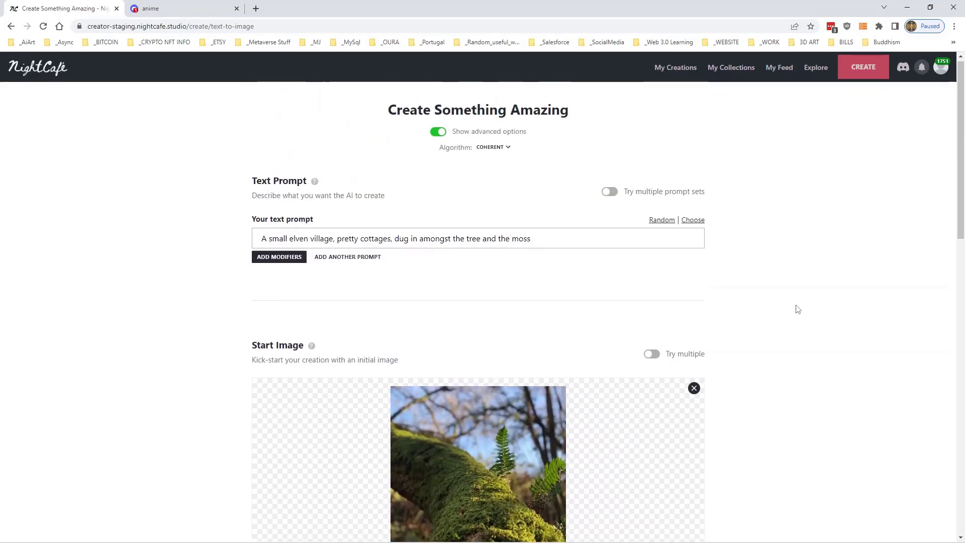
scroll(356, 415, down, 5)
scroll(296, 498, down, 2)
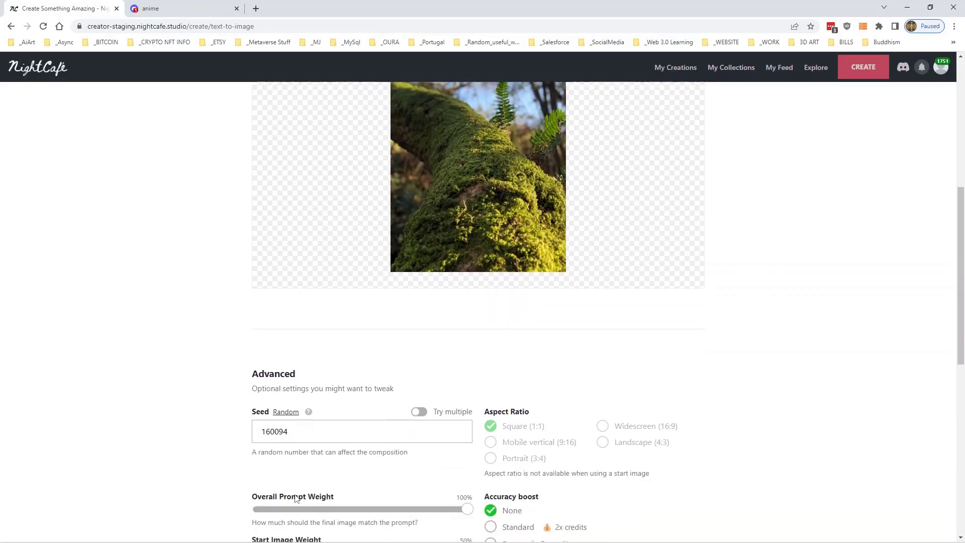
scroll(356, 498, down, 2)
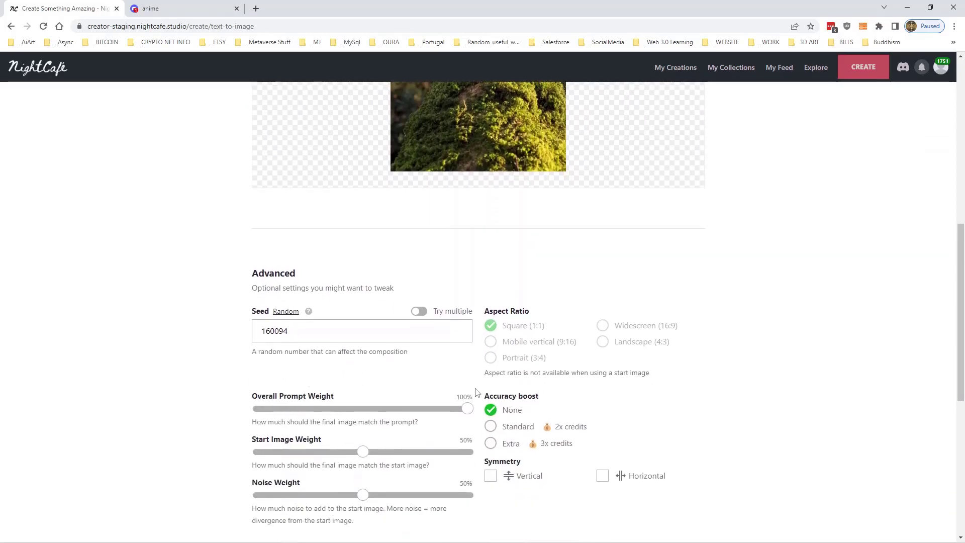
scroll(468, 229, up, 8)
drag(542, 243, 180, 278)
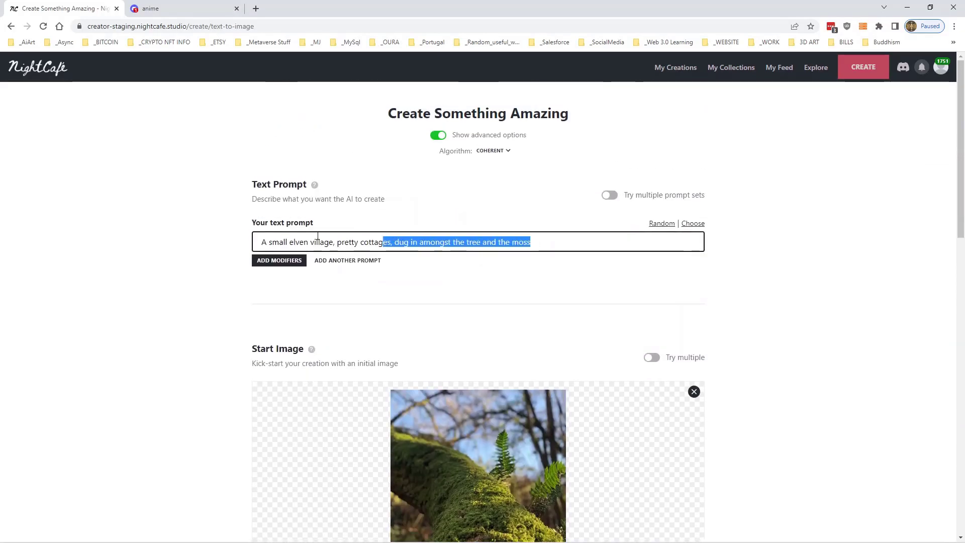
click(182, 280)
Set the start image weight to 70% and the noise weight to 10%
scroll(738, 272, down, 6)
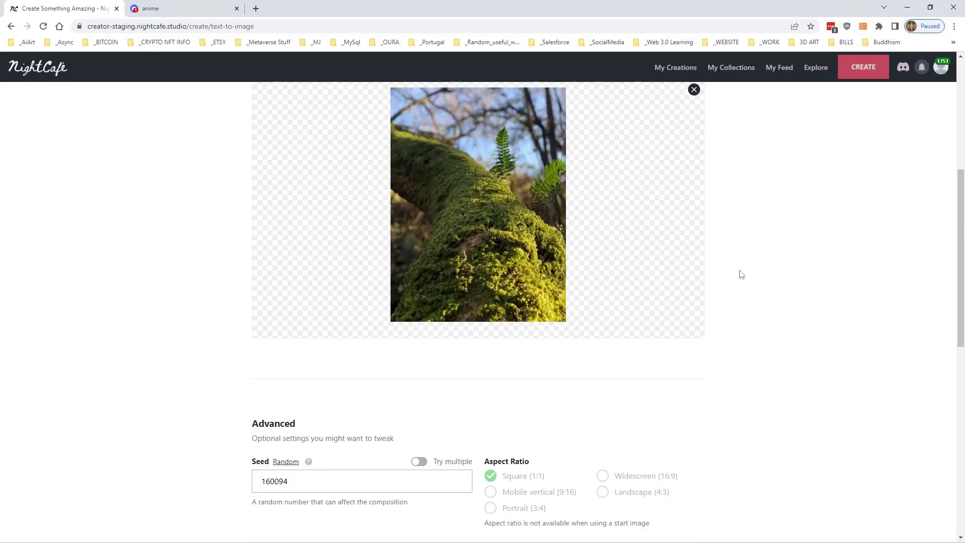
scroll(739, 272, down, 4)
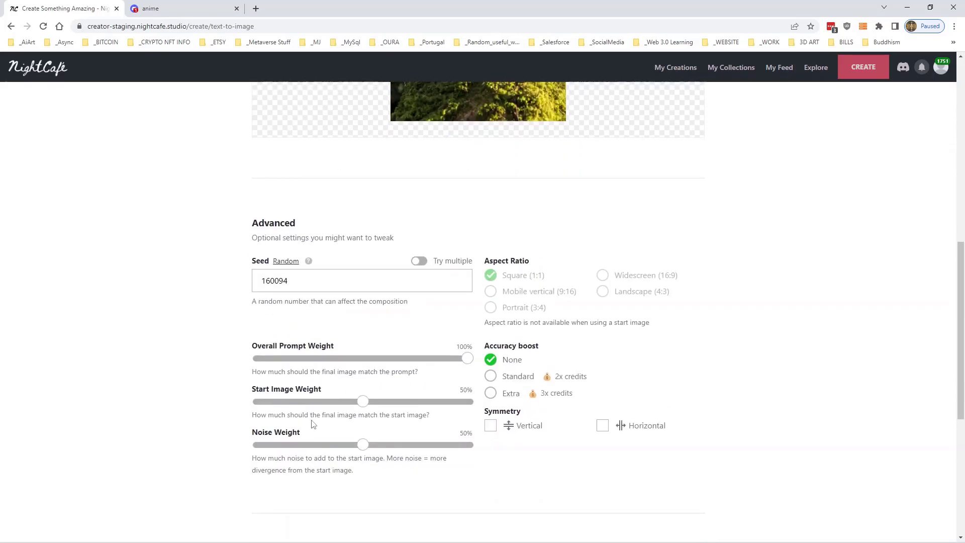
scroll(578, 392, up, 3)
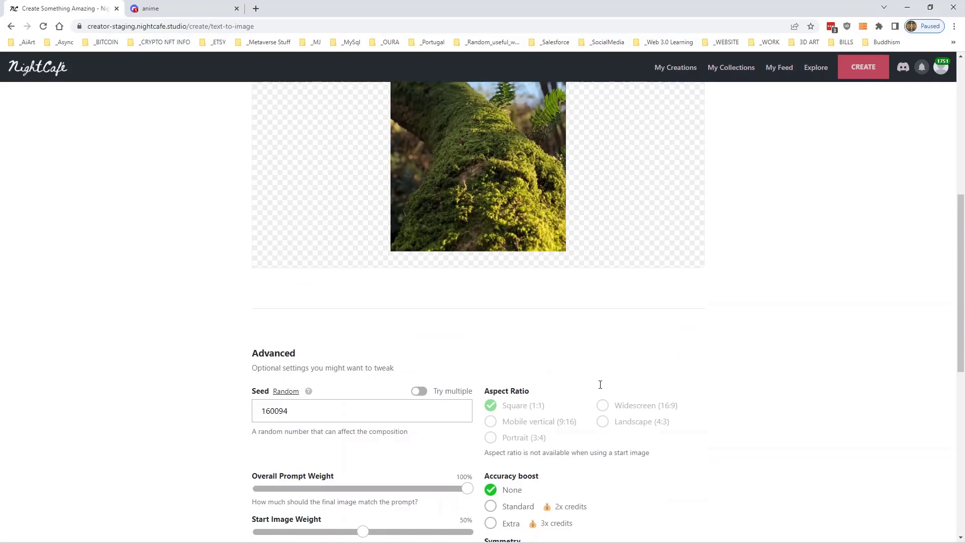
scroll(565, 273, up, 2)
scroll(523, 235, down, 2)
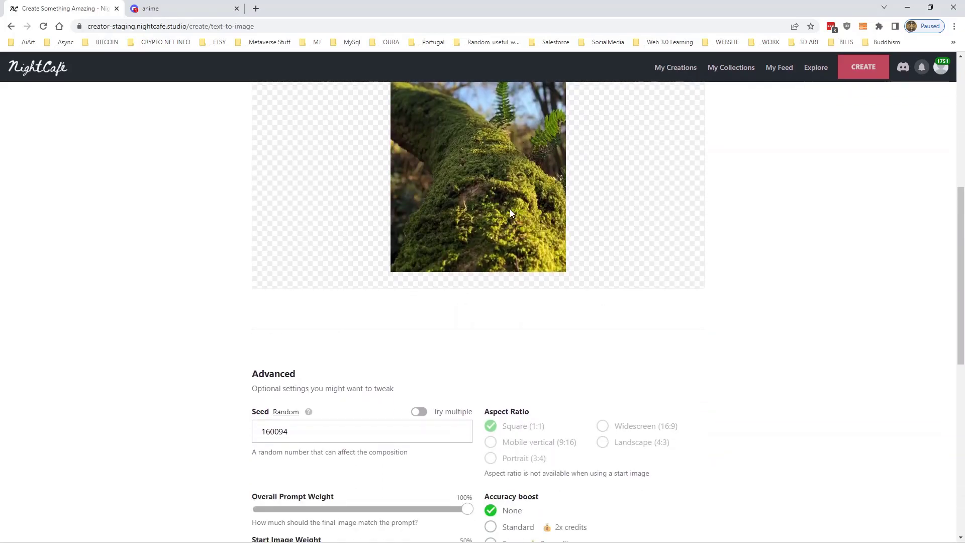
scroll(509, 209, down, 3)
drag(362, 402, 407, 406)
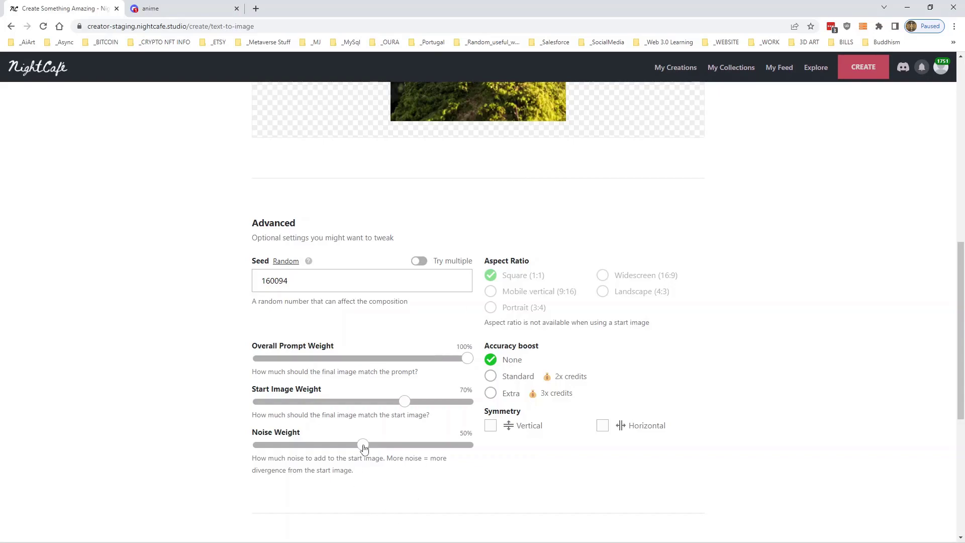
mouse_move(363, 444)
mouse_down()
mouse_move(303, 450)
mouse_move(315, 447)
mouse_up()
drag(322, 449, 279, 447)
Try the None, Standard and Extra accuracy boost options, ending on Extra
click(491, 377)
click(492, 394)
click(492, 361)
click(510, 376)
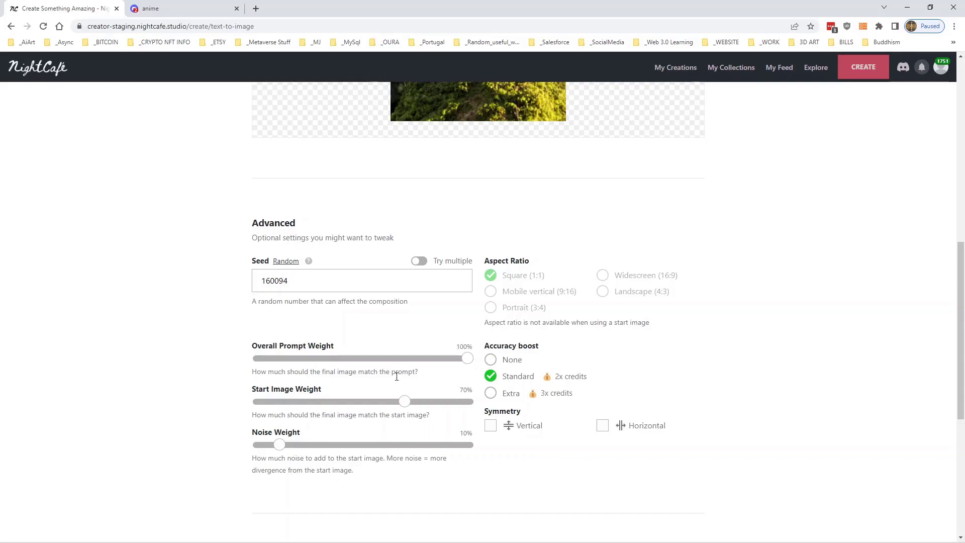
click(508, 394)
Replace the seed value, then roll a fresh random seed
scroll(696, 383, down, 3)
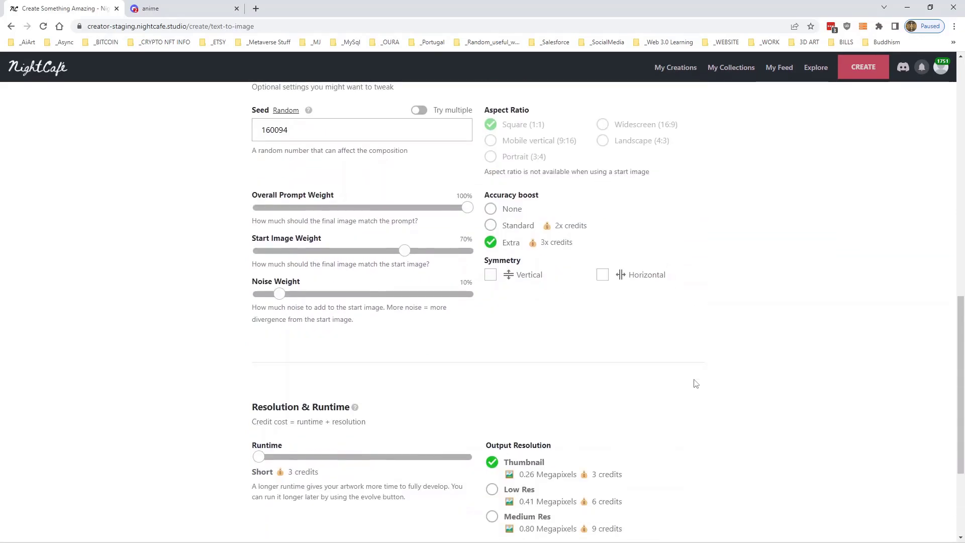
scroll(696, 384, up, 3)
scroll(696, 383, down, 1)
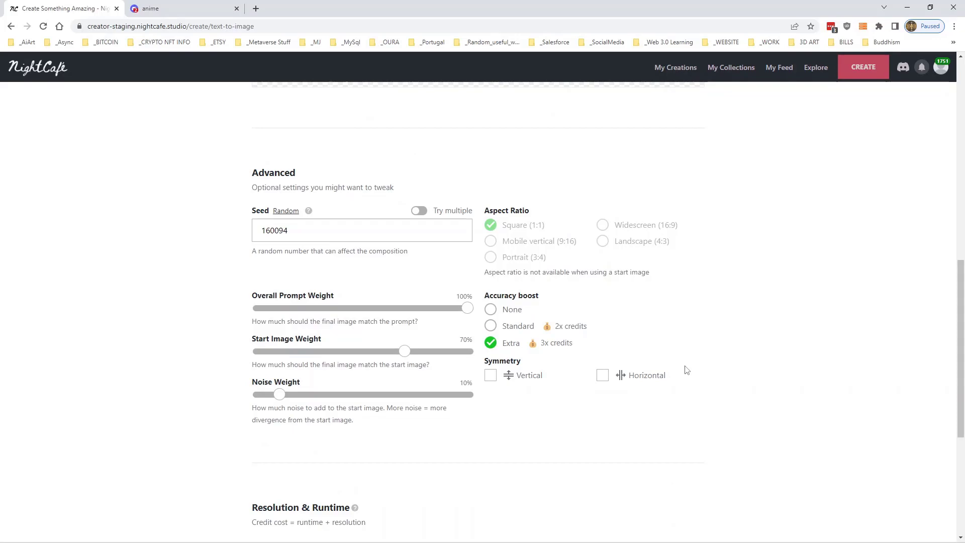
double_click(308, 228)
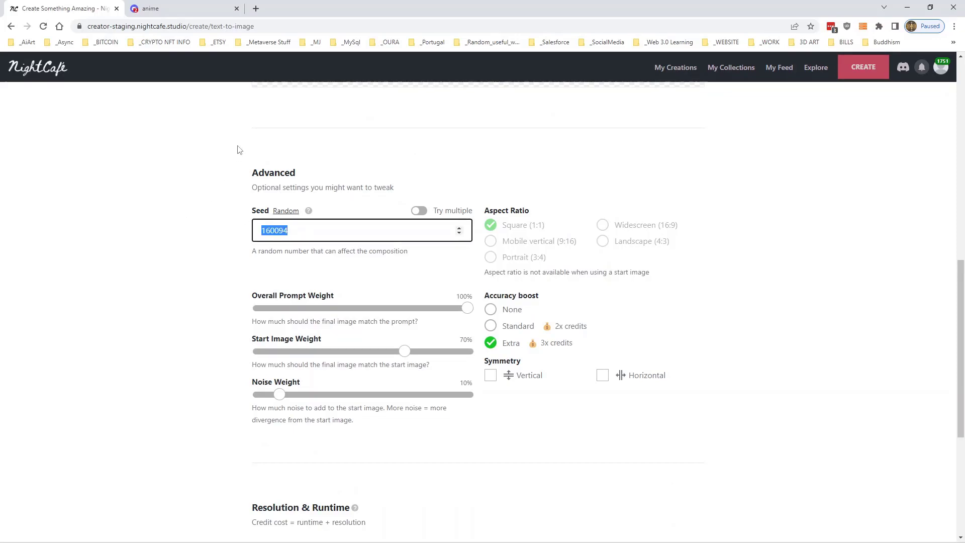
text(20031972)
scroll(702, 307, down, 4)
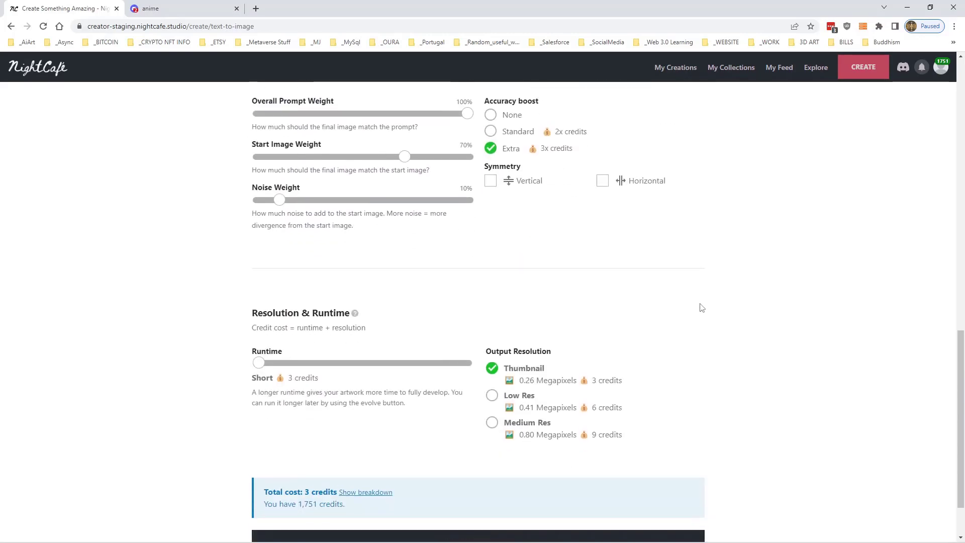
scroll(700, 306, up, 4)
click(289, 213)
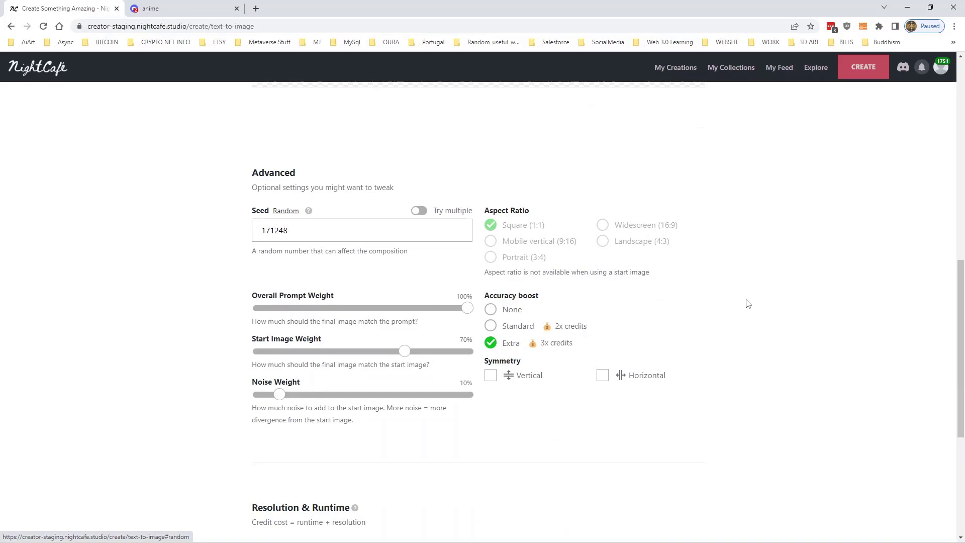
Set the runtime to Medium and the output resolution to Low Res
scroll(792, 303, down, 5)
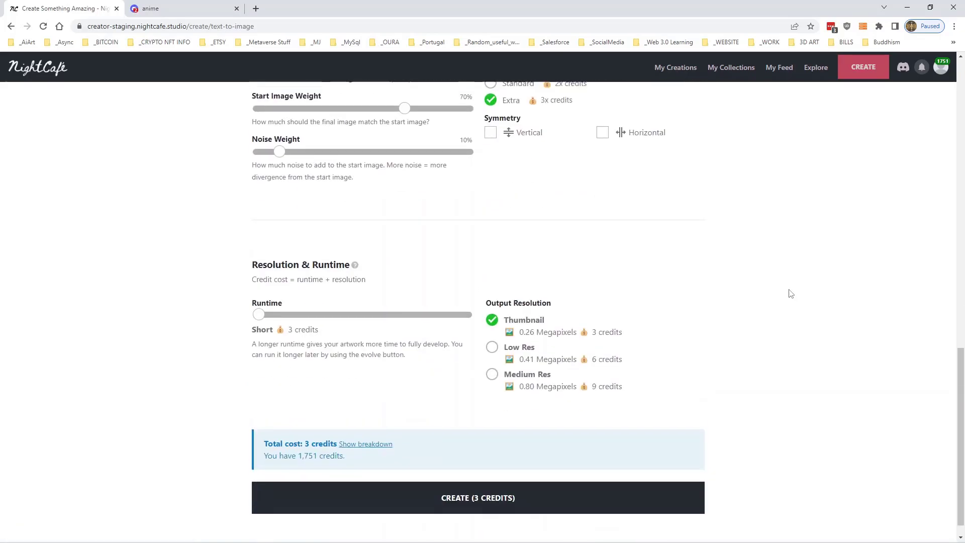
scroll(789, 289, up, 5)
scroll(734, 206, up, 5)
scroll(712, 364, down, 3)
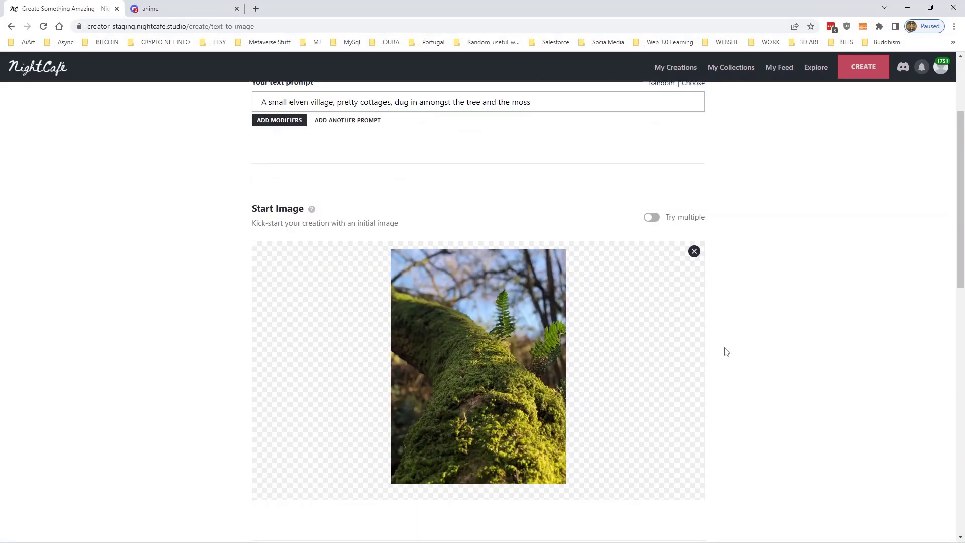
scroll(725, 351, down, 10)
scroll(726, 351, down, 4)
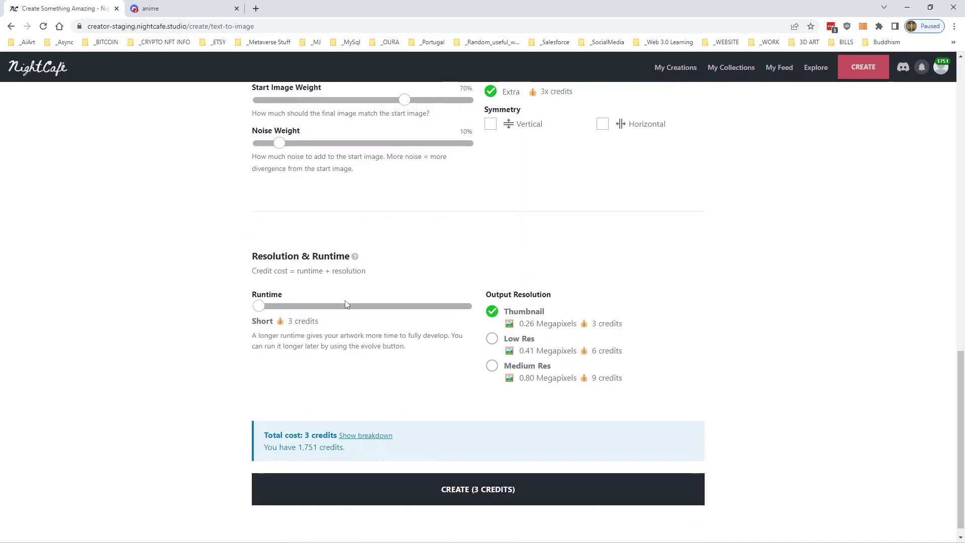
click(362, 305)
click(488, 340)
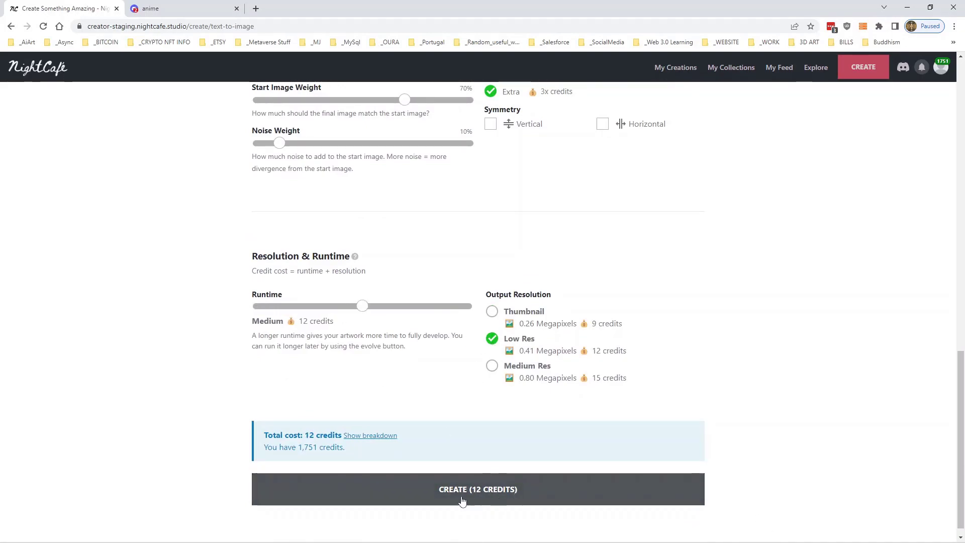
Set the accuracy boost back to None, bringing the cost down to 4 credits
scroll(712, 498, up, 2)
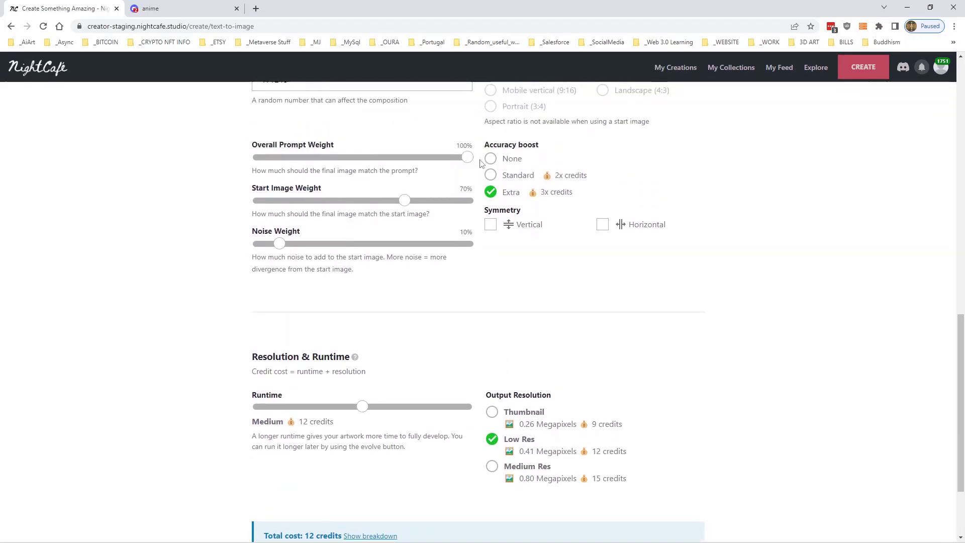
click(490, 159)
scroll(551, 466, down, 2)
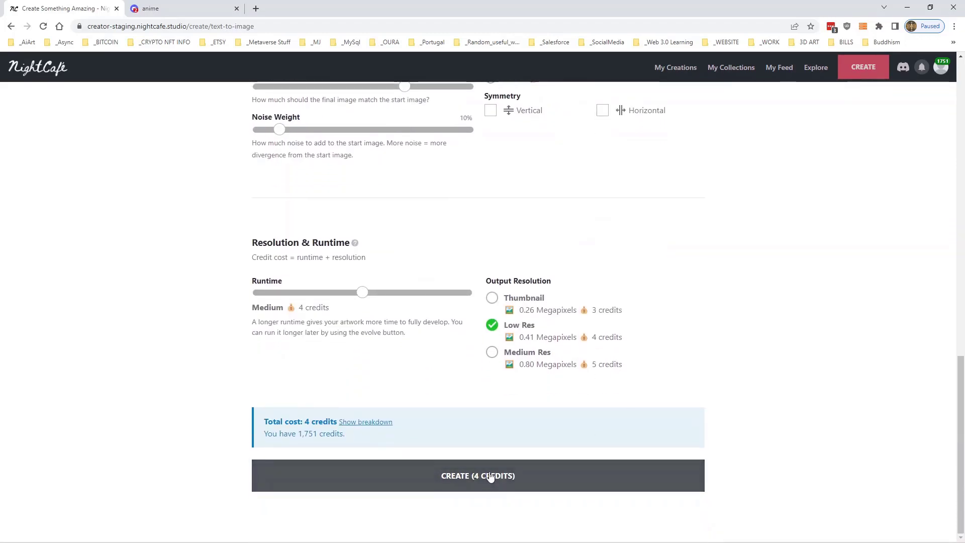
scroll(638, 327, up, 5)
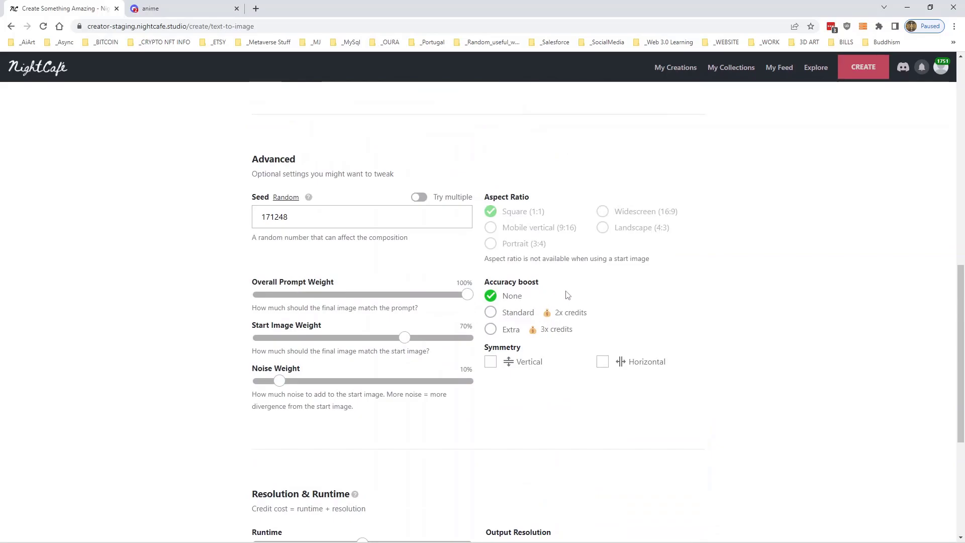
scroll(566, 294, down, 5)
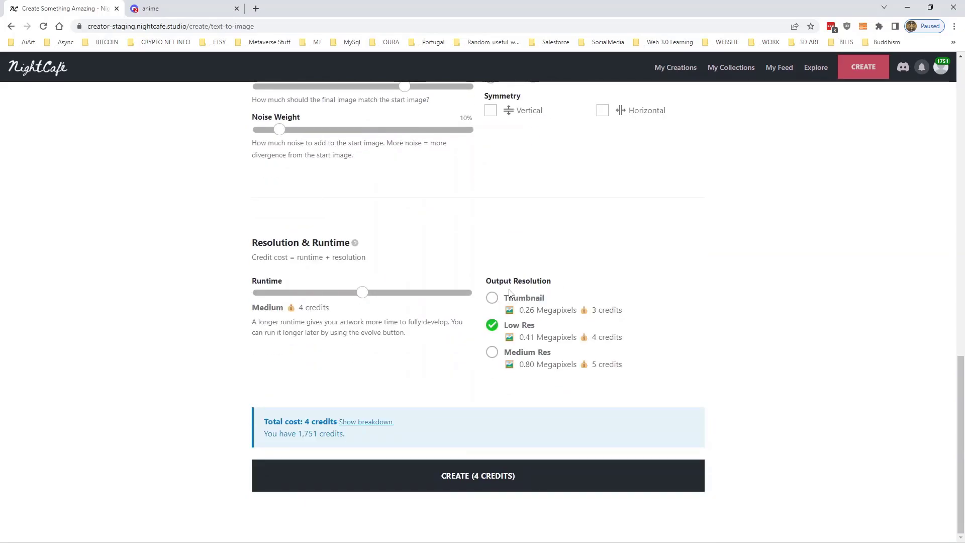
scroll(537, 271, up, 4)
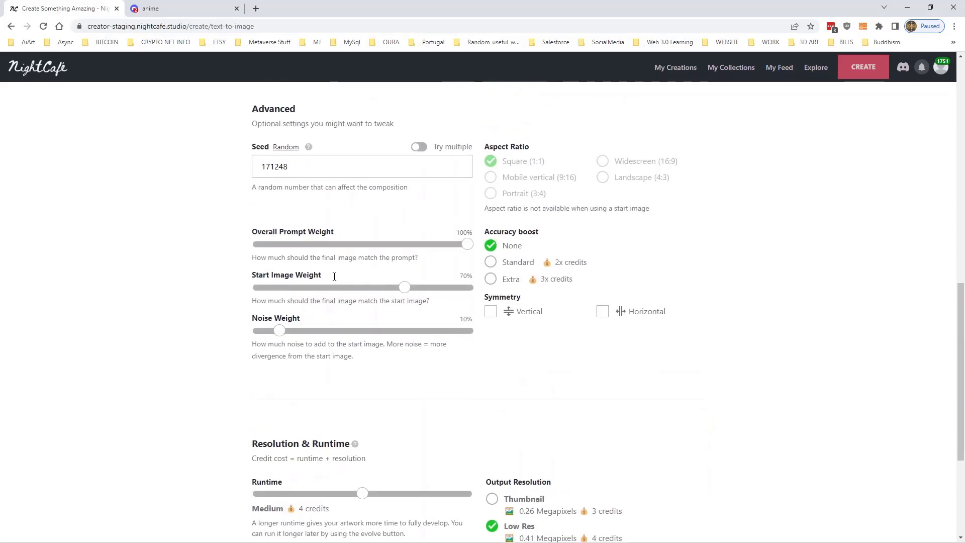
scroll(346, 281, down, 4)
click(500, 474)
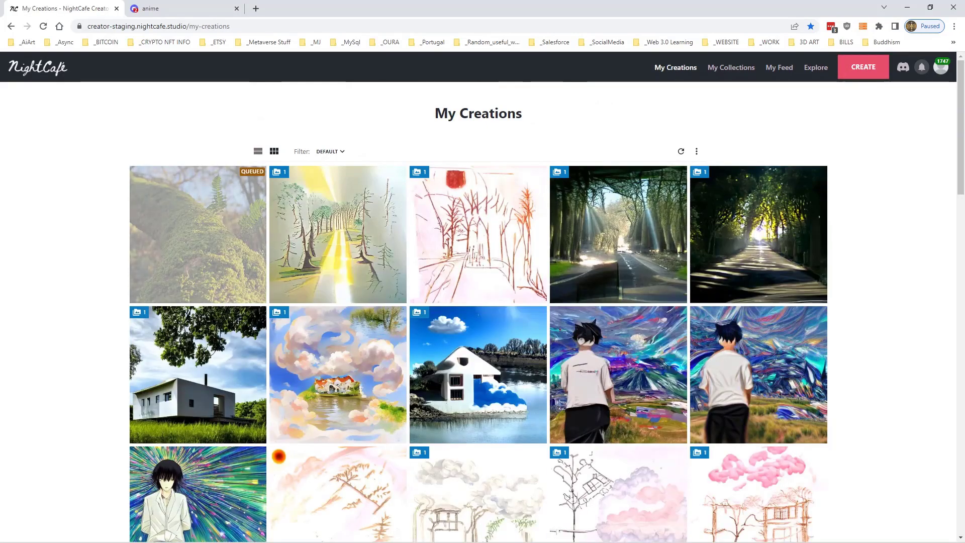
mouse_move(478, 233)
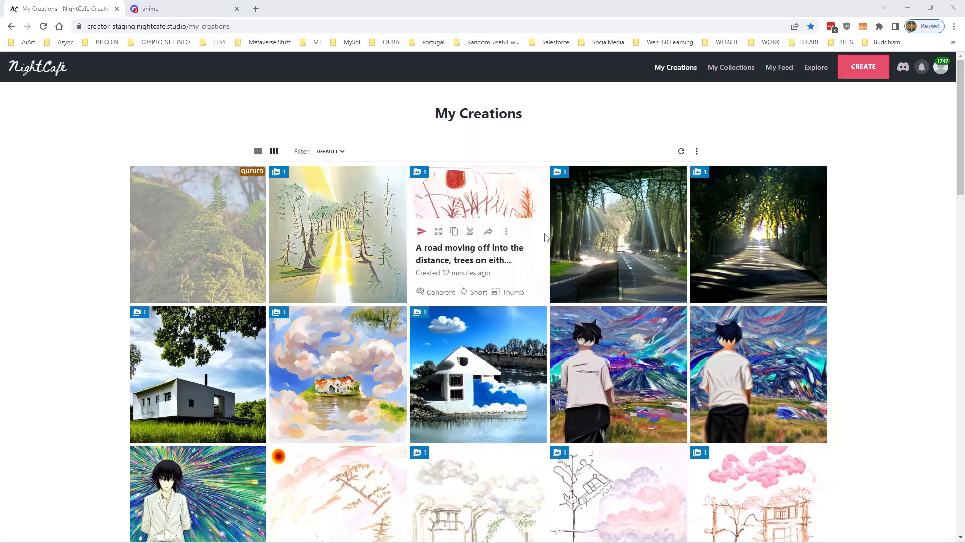
click(854, 75)
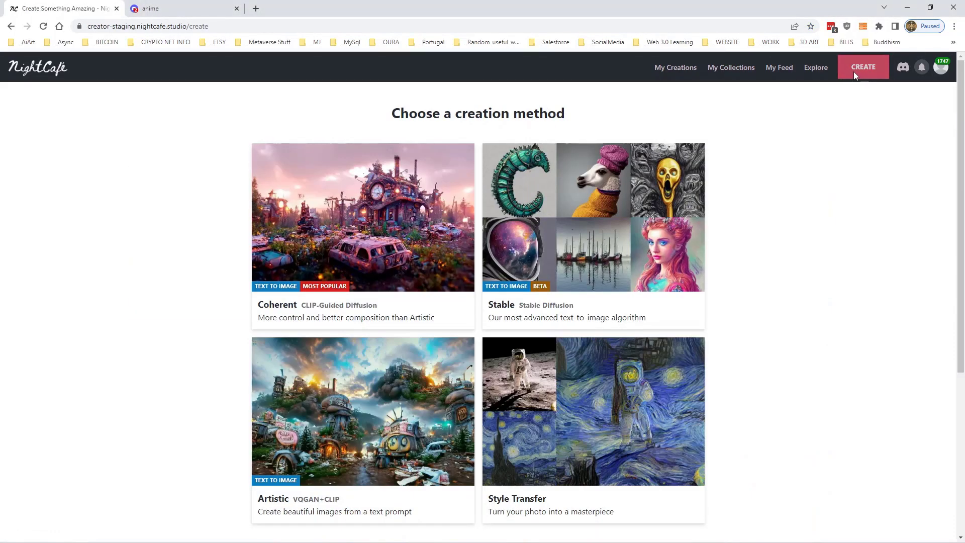
click(678, 67)
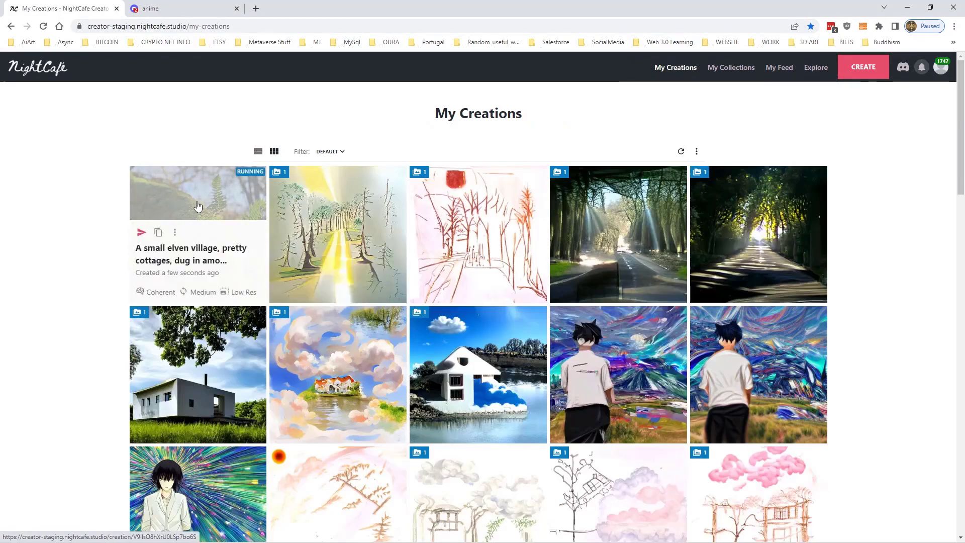
click(198, 205)
scroll(616, 397, down, 2)
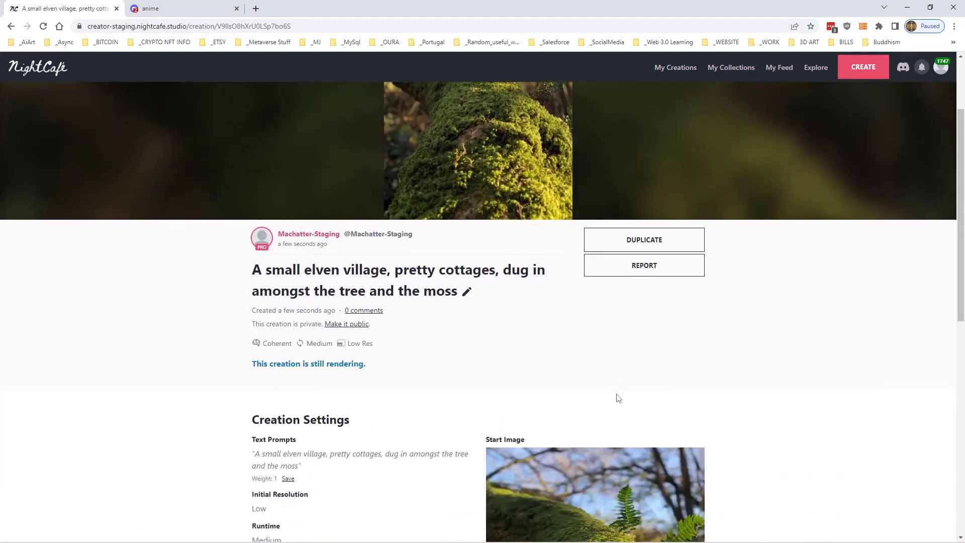
scroll(622, 330, down, 3)
scroll(633, 282, up, 3)
click(637, 255)
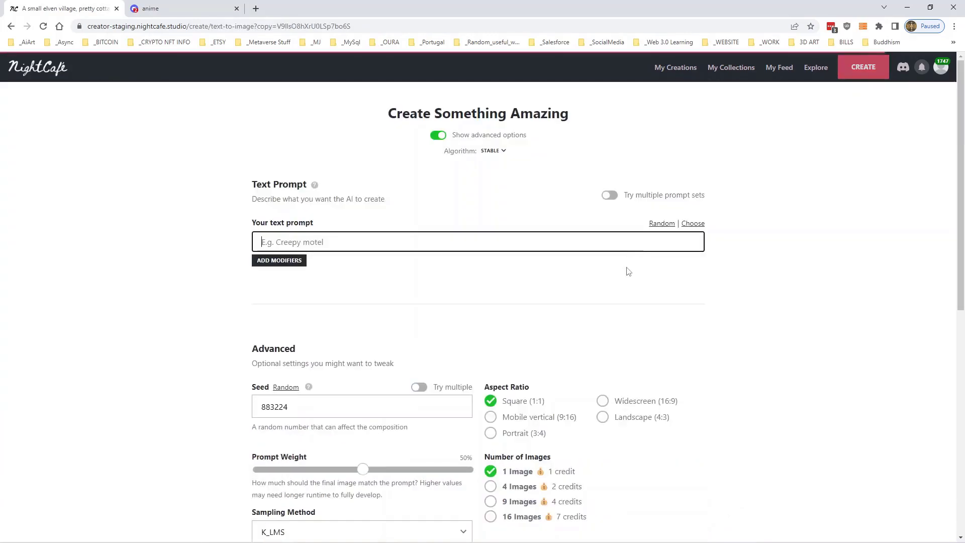
drag(279, 242, 308, 242)
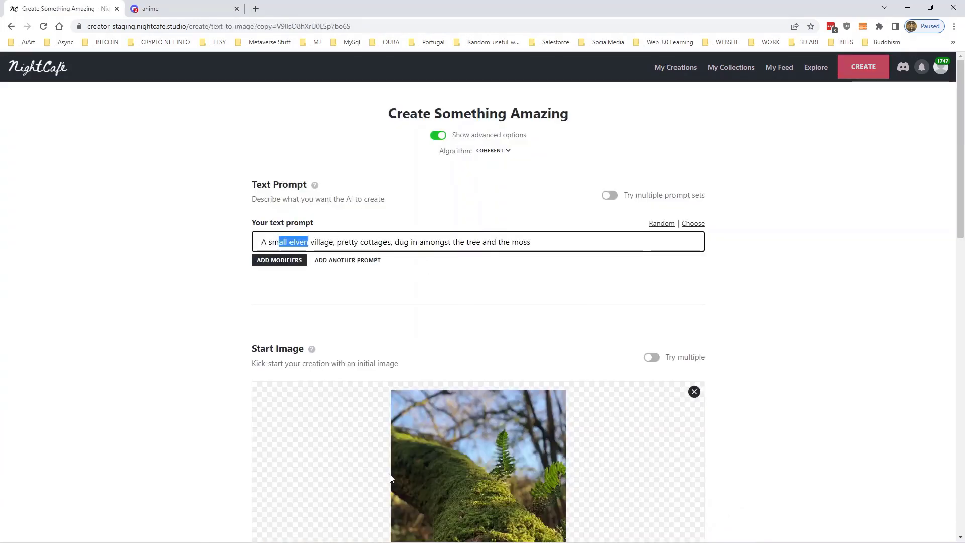
scroll(390, 476, down, 5)
scroll(390, 475, down, 1)
scroll(466, 217, up, 6)
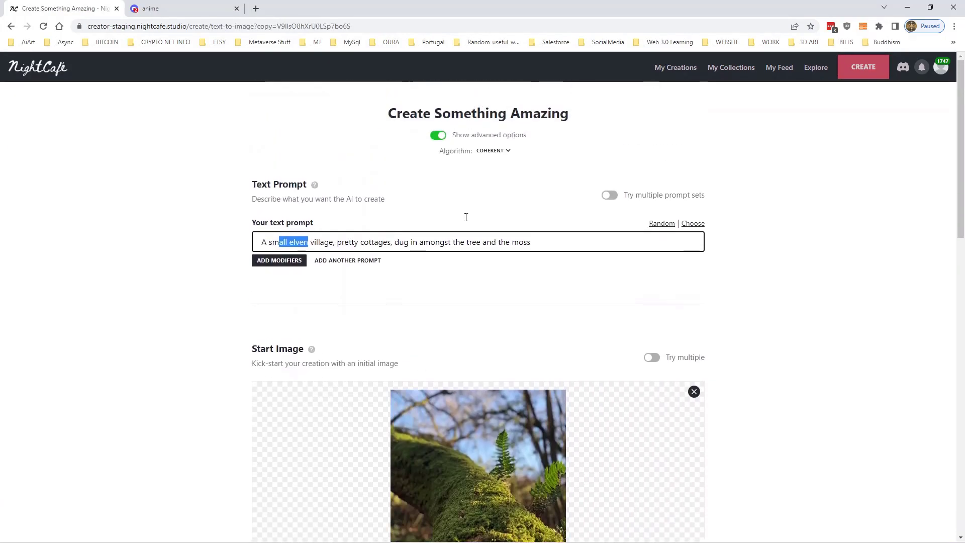
Switch the algorithm to Artistic and keep the advanced settings shown
click(507, 150)
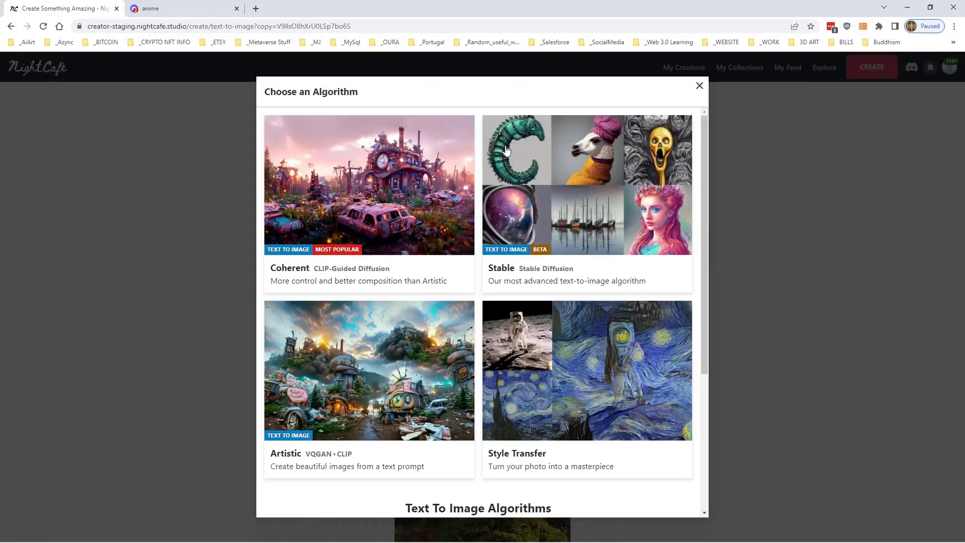
click(326, 359)
click(439, 136)
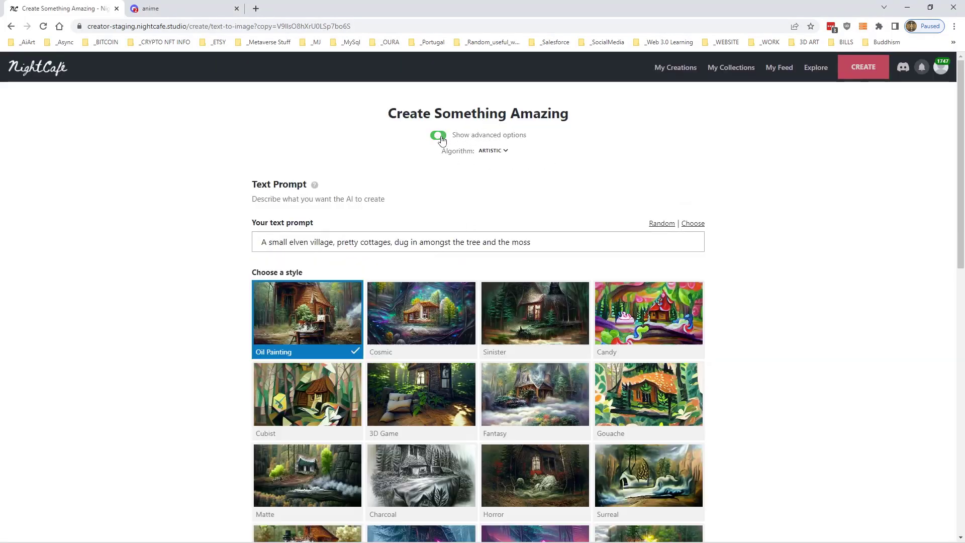
scroll(660, 445, down, 6)
scroll(661, 446, down, 5)
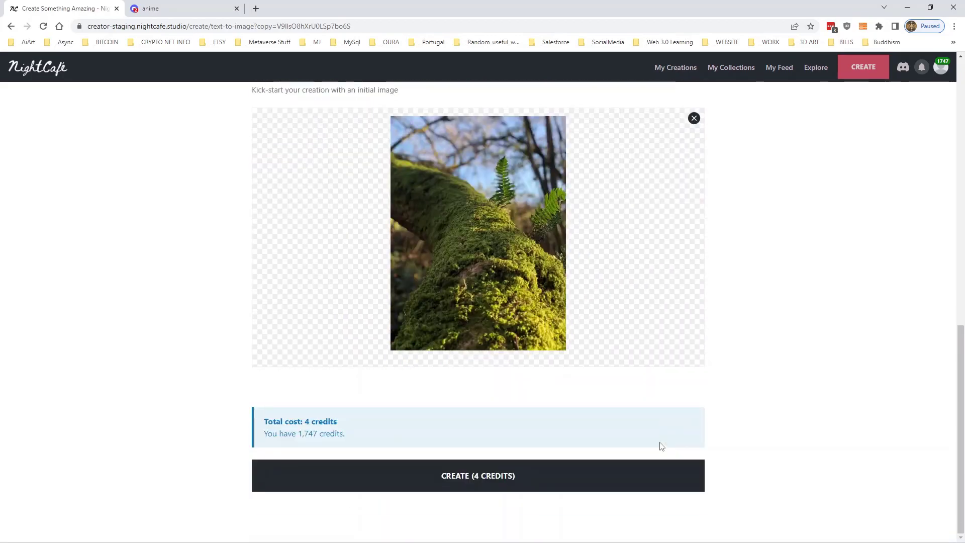
scroll(659, 432, up, 9)
scroll(603, 352, up, 3)
click(438, 136)
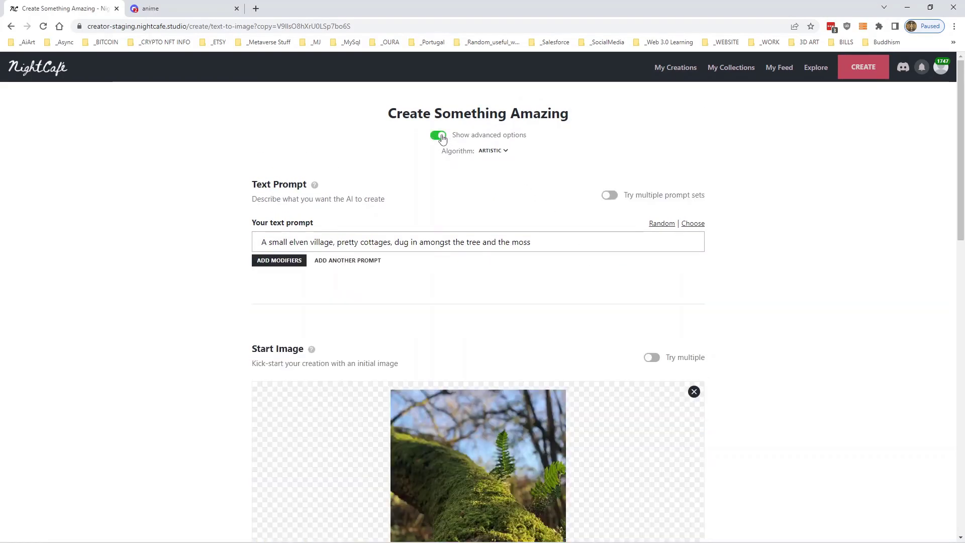
Set the runtime to Short (200 iterations) and the resolution to Thumbnail
scroll(427, 179, down, 5)
scroll(430, 181, down, 4)
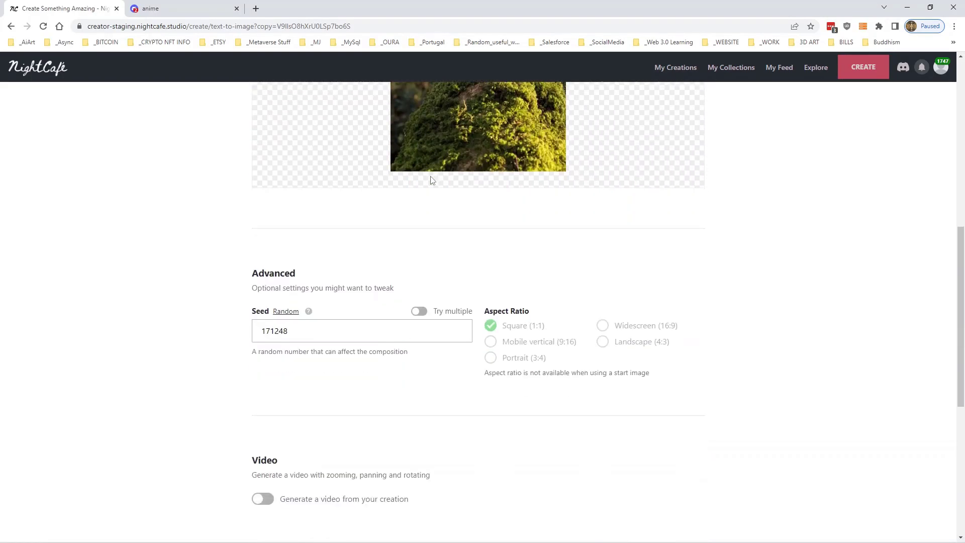
scroll(454, 180, down, 3)
scroll(559, 354, up, 3)
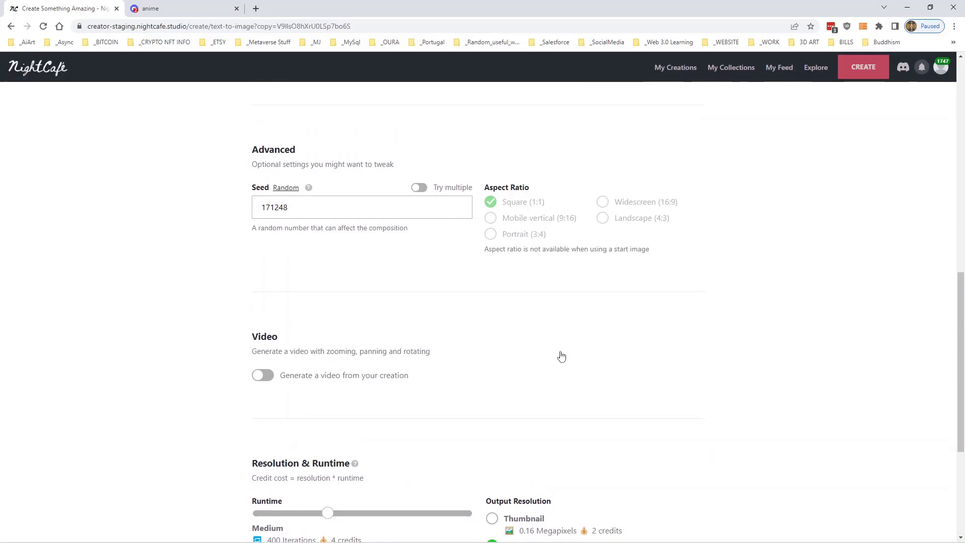
scroll(559, 354, up, 7)
scroll(561, 353, up, 3)
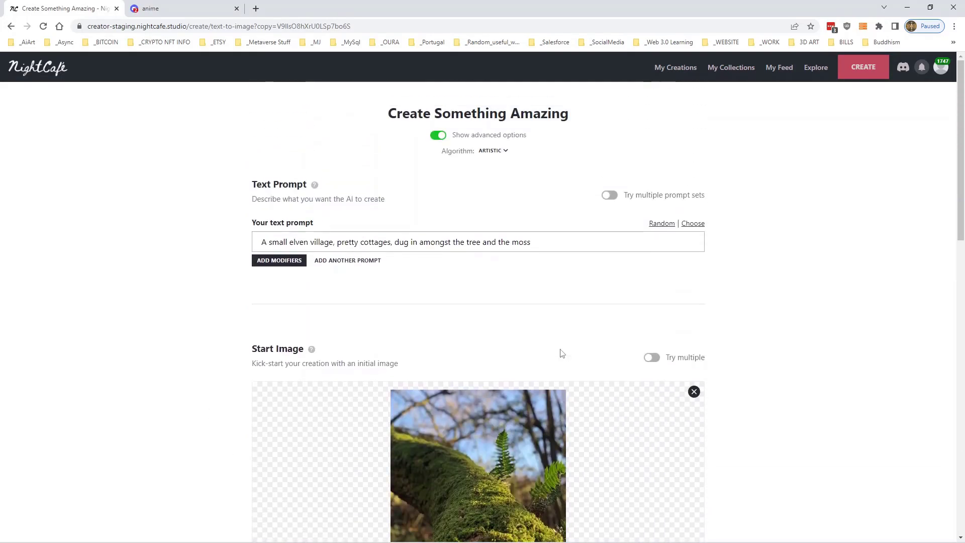
scroll(561, 353, down, 5)
scroll(562, 353, down, 3)
scroll(561, 353, down, 4)
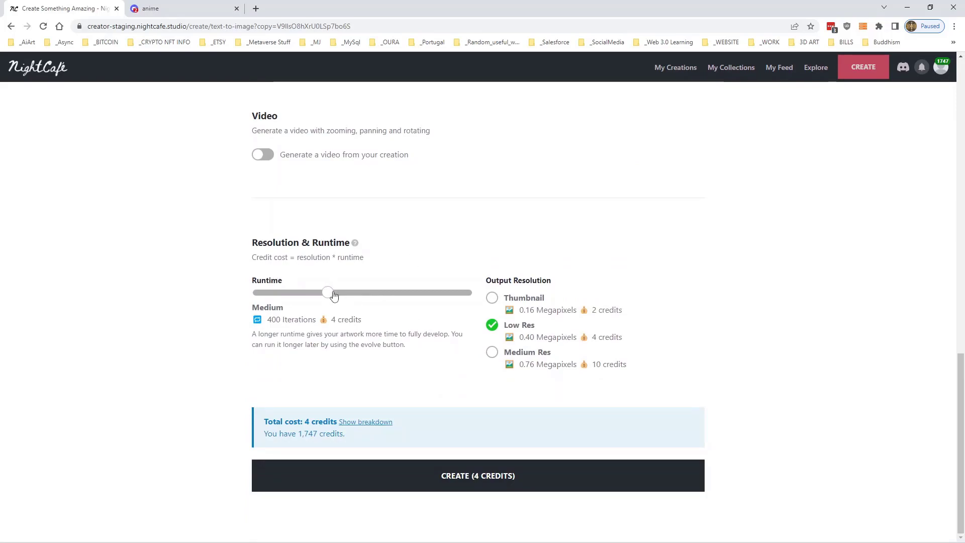
drag(334, 296, 172, 297)
click(491, 297)
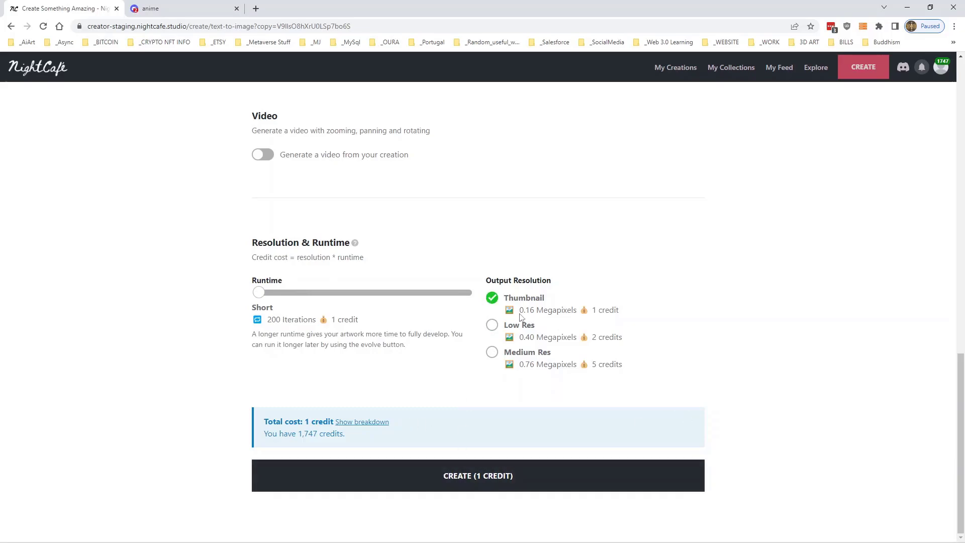
Submit the Artistic elven village creation for 1 credit
scroll(784, 398, up, 4)
scroll(805, 340, up, 6)
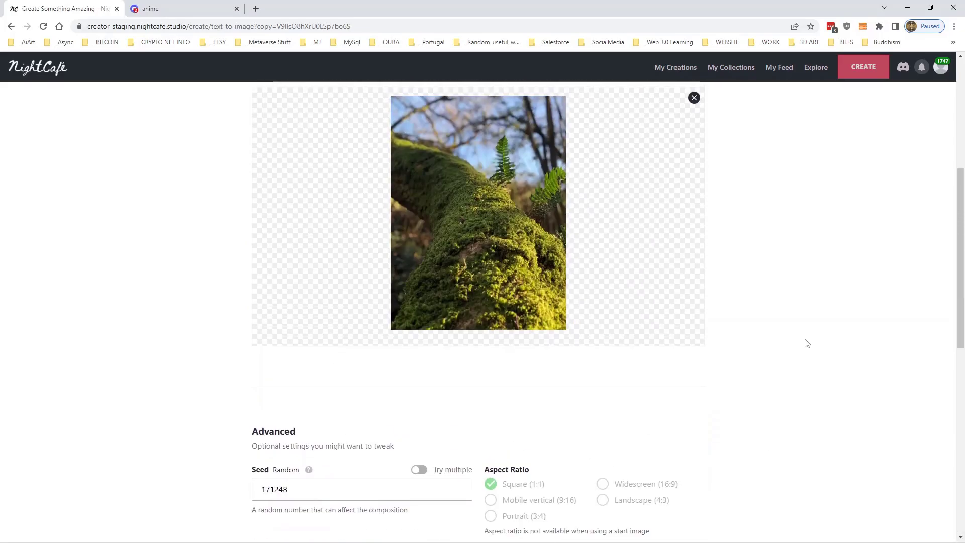
scroll(799, 340, up, 5)
scroll(803, 345, down, 5)
scroll(803, 346, down, 10)
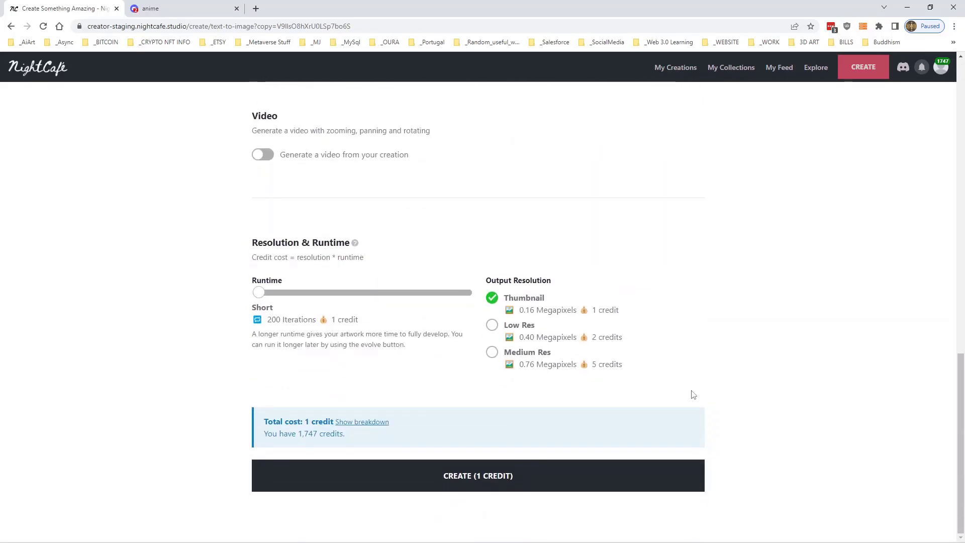
click(496, 474)
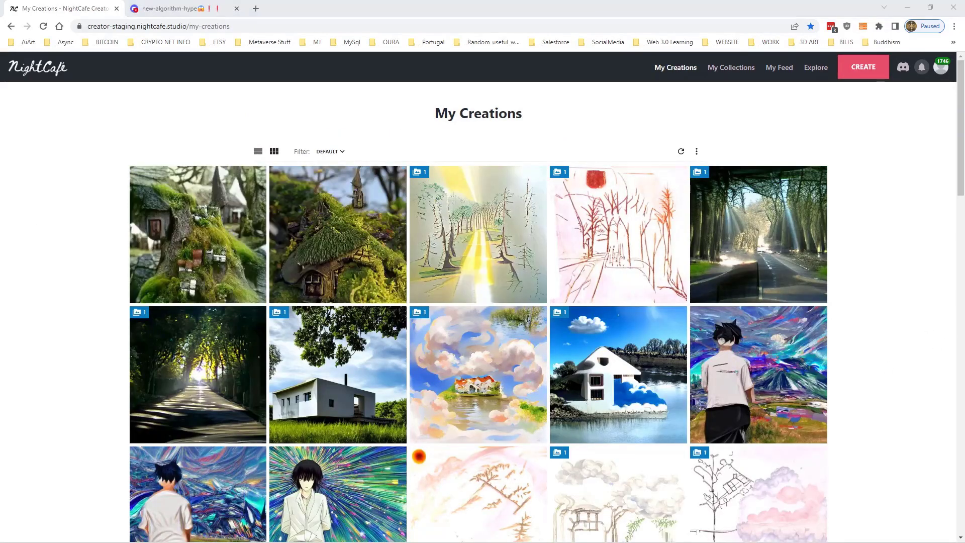
mouse_move(337, 234)
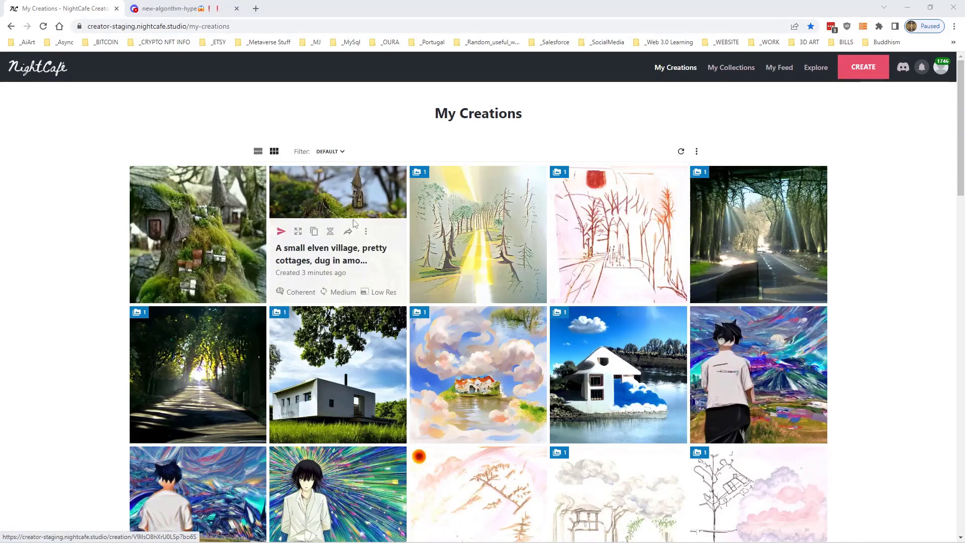
Review the Coherent cottage result, then open the Artistic thumbnail village's detail page
click(350, 206)
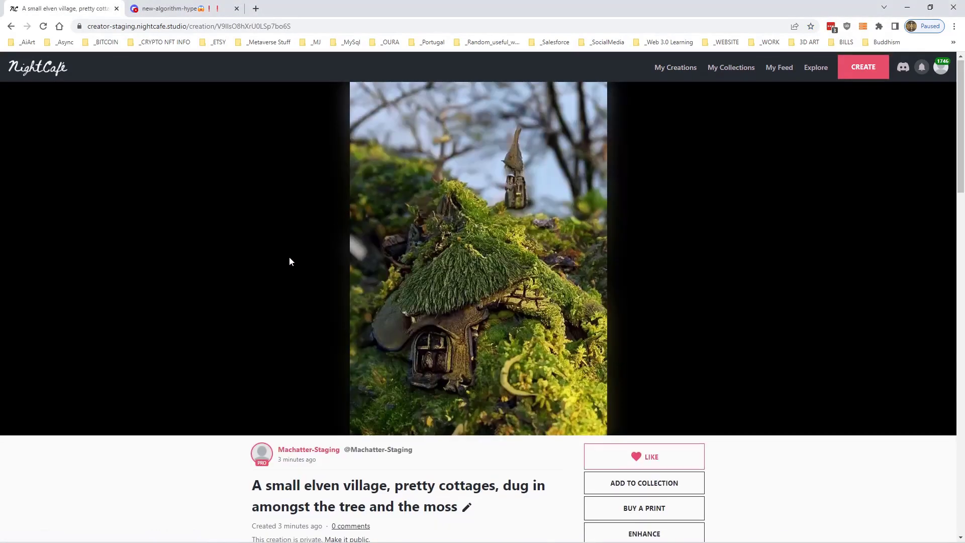
scroll(289, 256, down, 2)
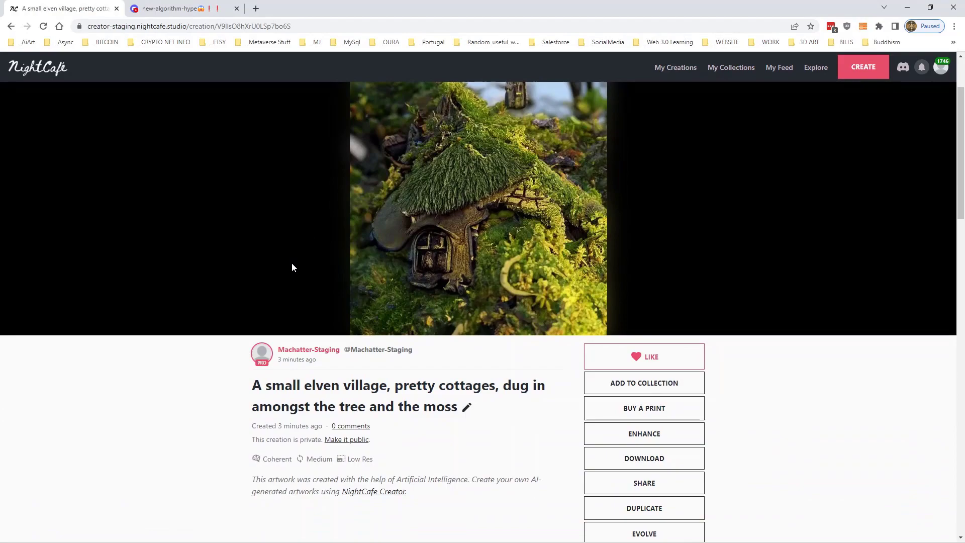
scroll(291, 262, up, 2)
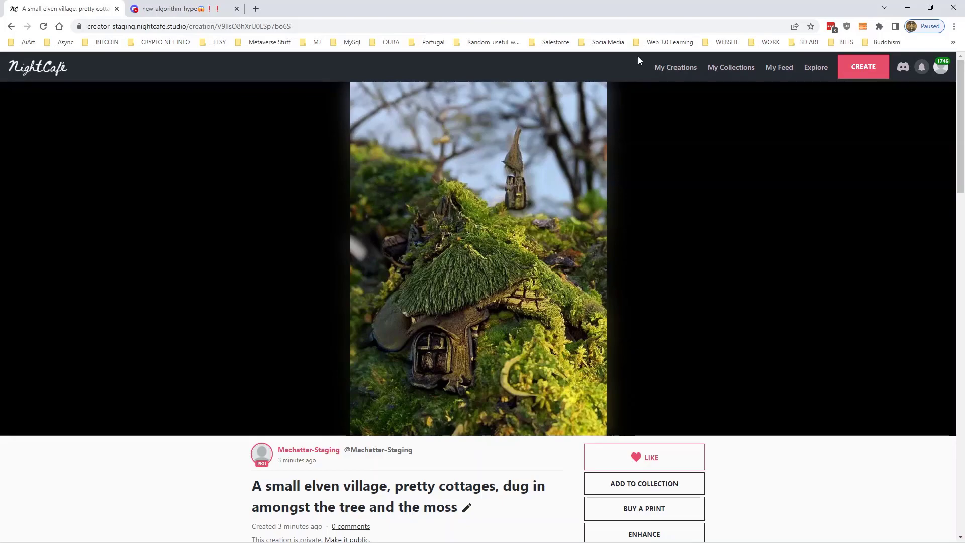
click(672, 68)
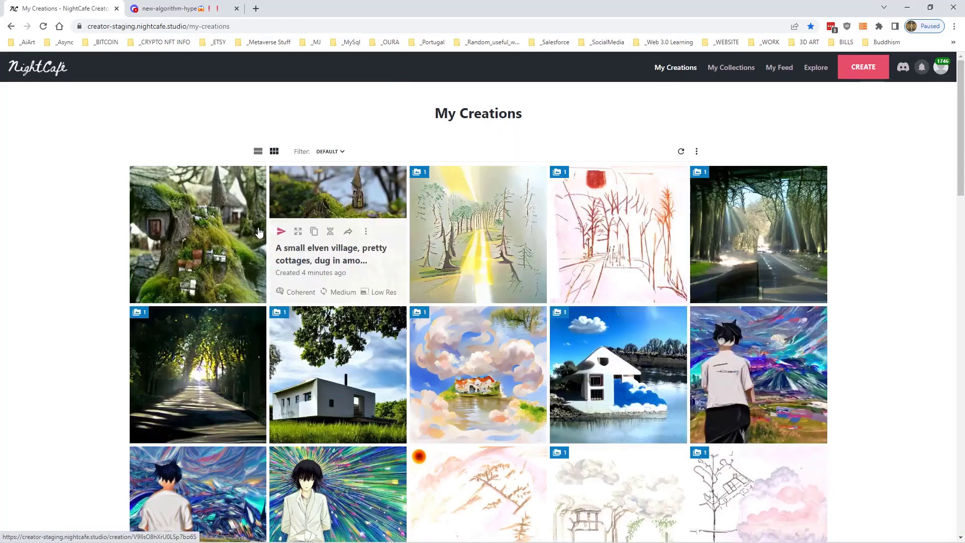
click(198, 194)
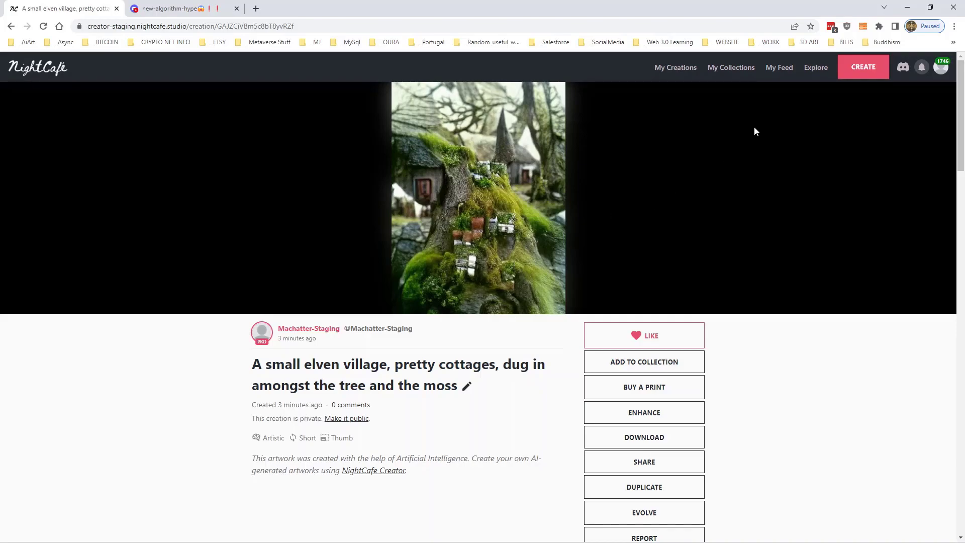
Open the Coherent cottage creation and start an evolve from it
click(668, 68)
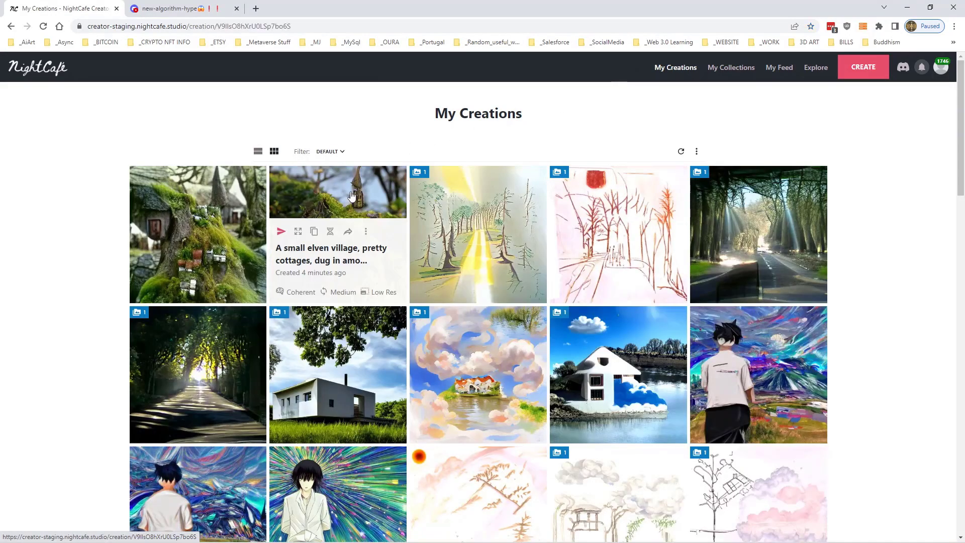
click(351, 191)
scroll(509, 262, down, 5)
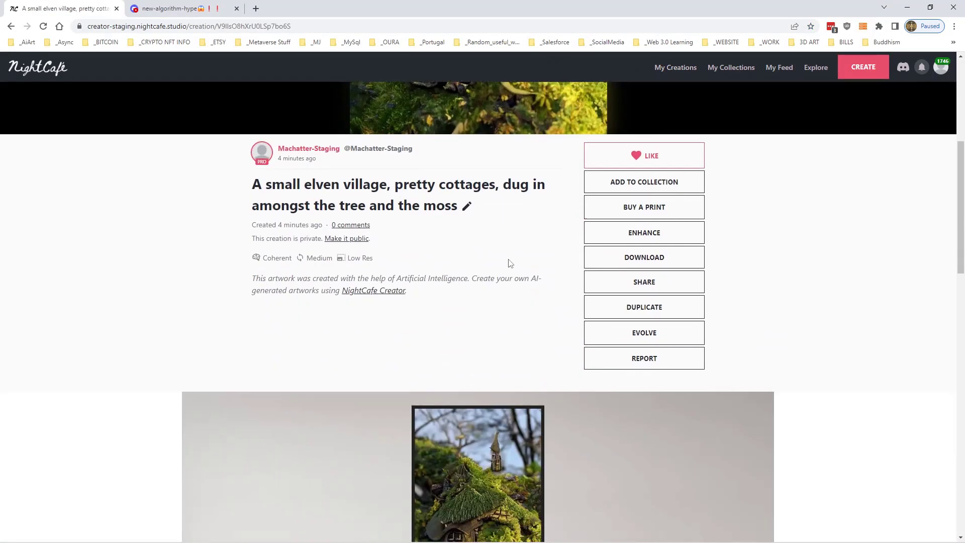
scroll(509, 262, down, 4)
scroll(510, 261, down, 7)
scroll(528, 259, up, 9)
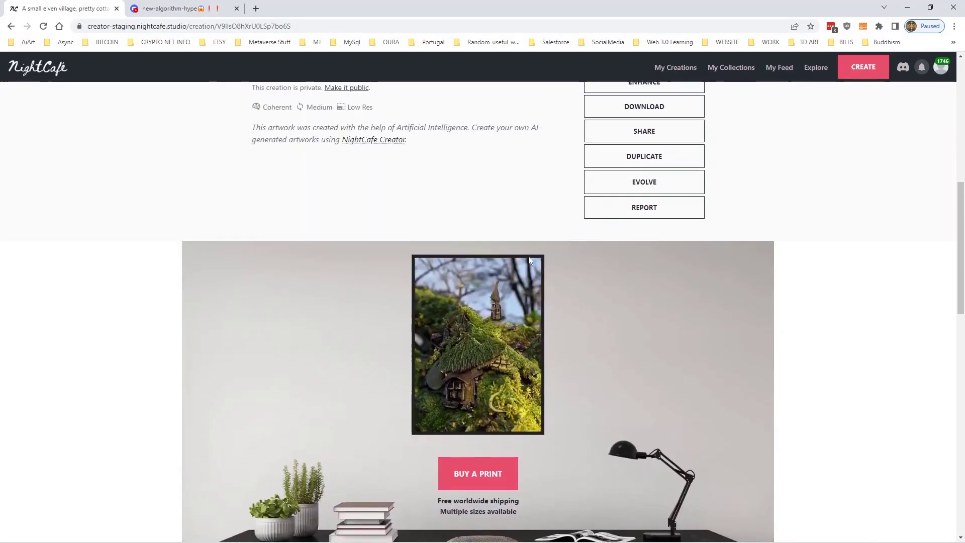
click(667, 183)
Raise the noise weight to 20% and select the Standard accuracy boost
scroll(159, 295, down, 5)
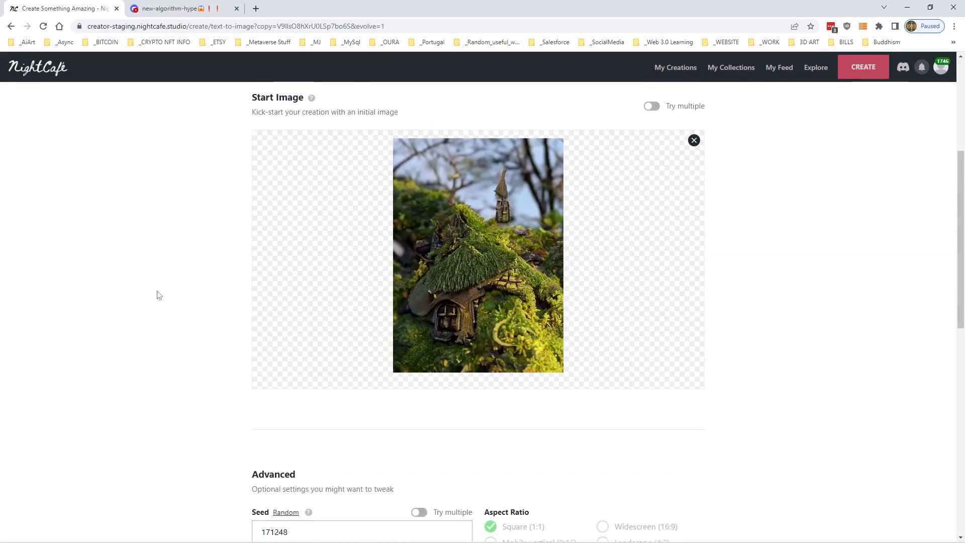
scroll(316, 319, down, 1)
scroll(317, 320, down, 6)
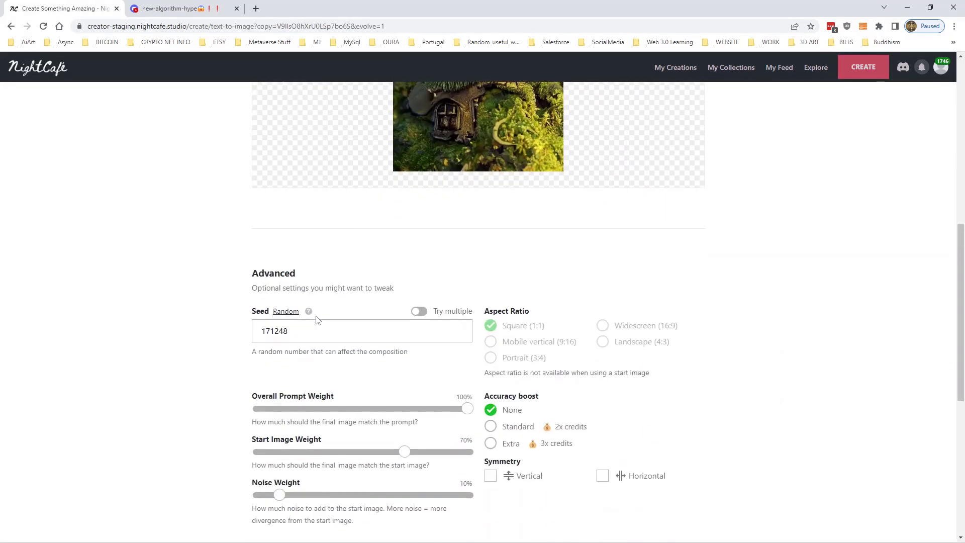
scroll(317, 320, down, 5)
scroll(317, 320, up, 3)
scroll(317, 320, up, 5)
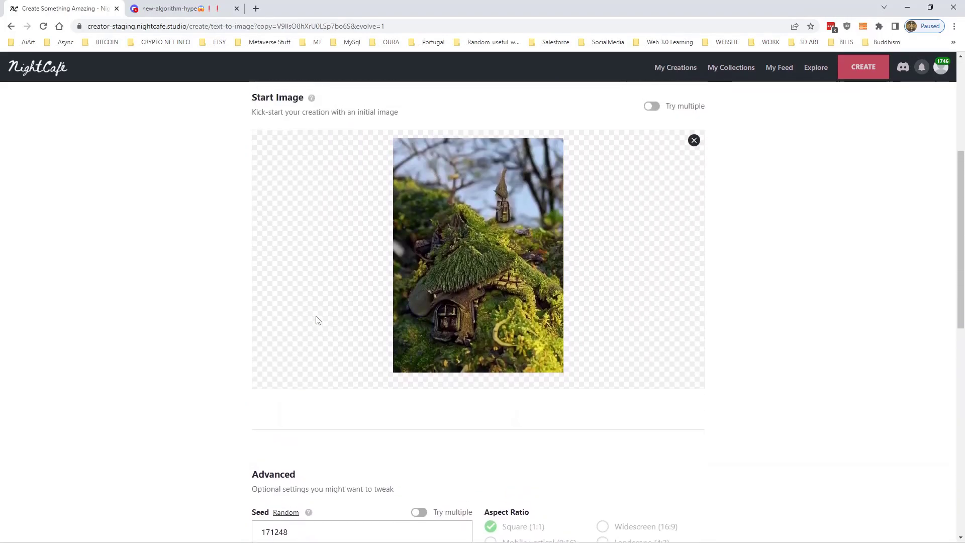
scroll(317, 321, down, 5)
scroll(318, 320, down, 2)
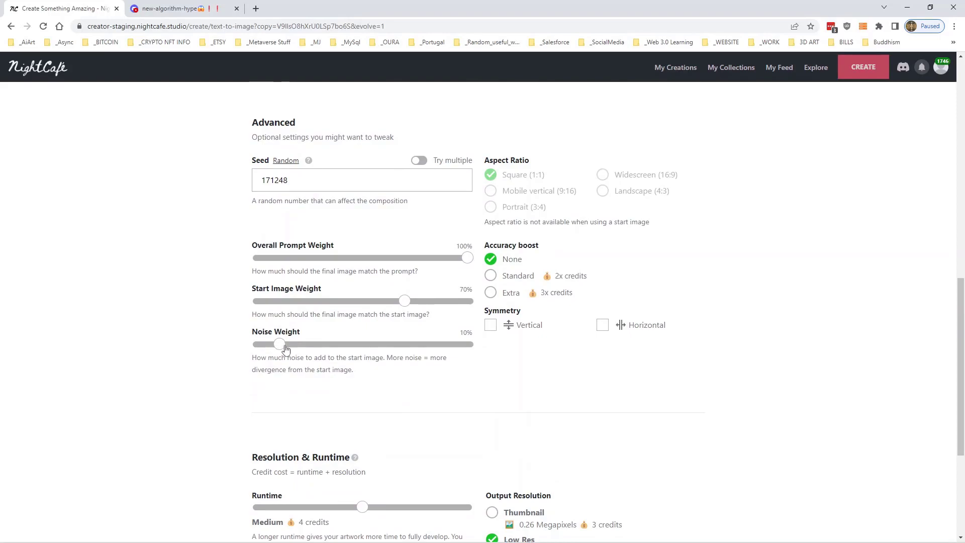
drag(286, 348, 300, 348)
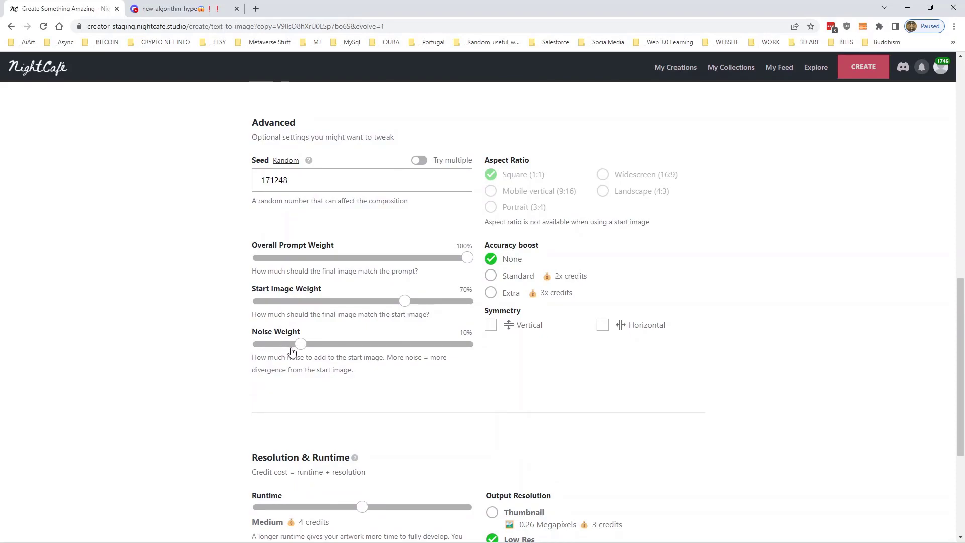
click(491, 276)
scroll(525, 392, down, 3)
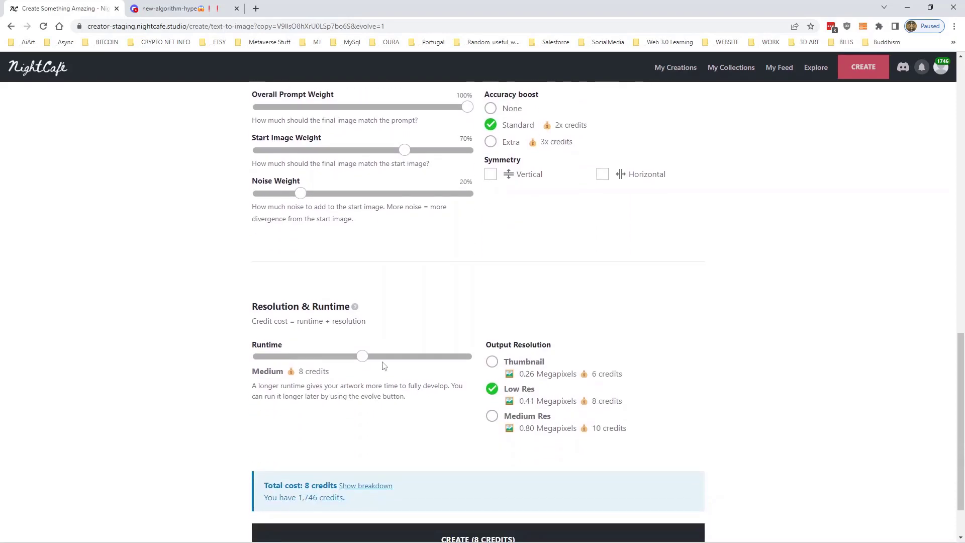
scroll(381, 365, up, 5)
scroll(578, 317, up, 2)
scroll(551, 349, up, 6)
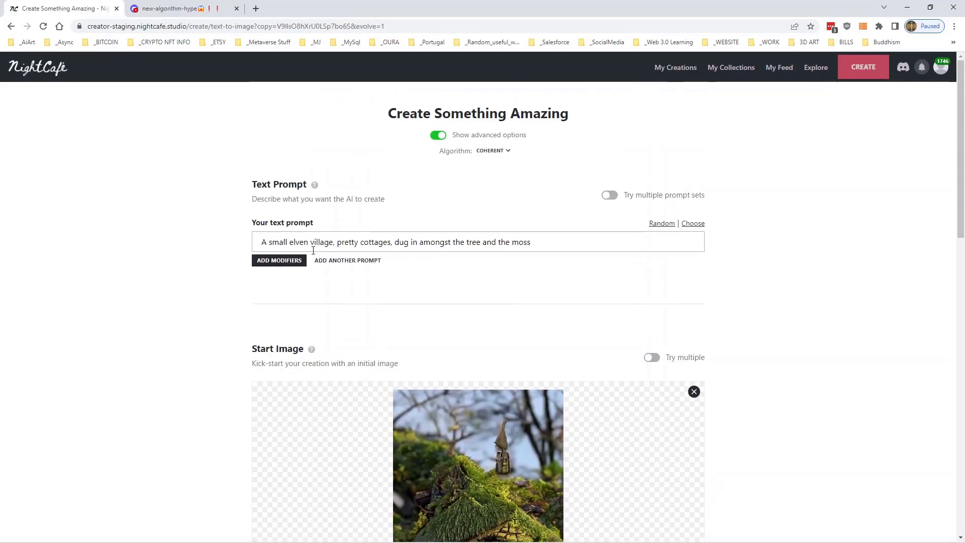
Add a second, half-weight prompt using the Fantasy style keyword modifiers
click(343, 262)
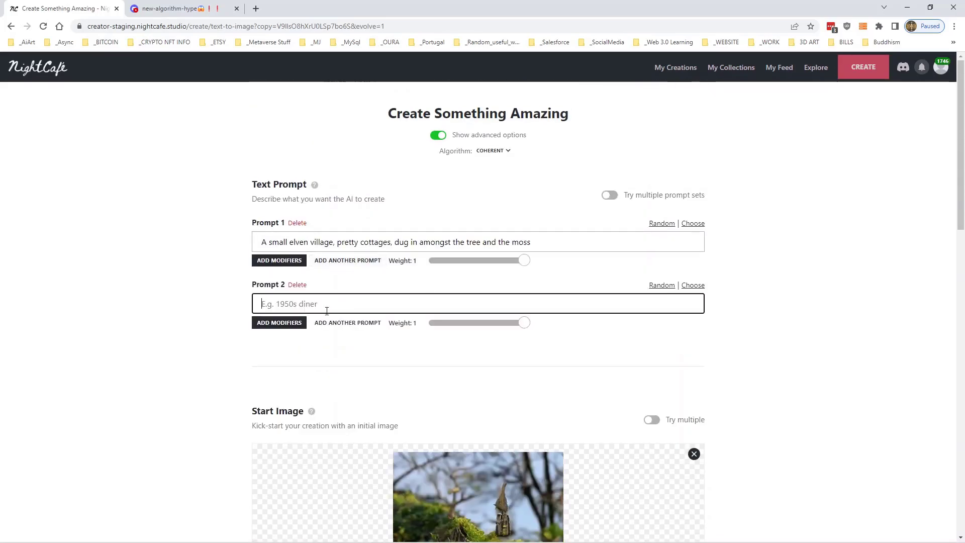
click(270, 325)
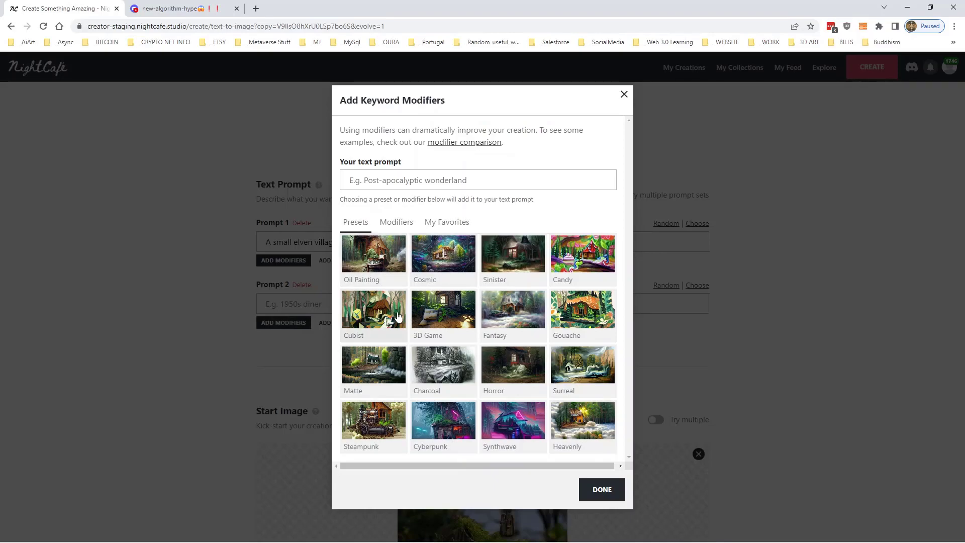
click(532, 317)
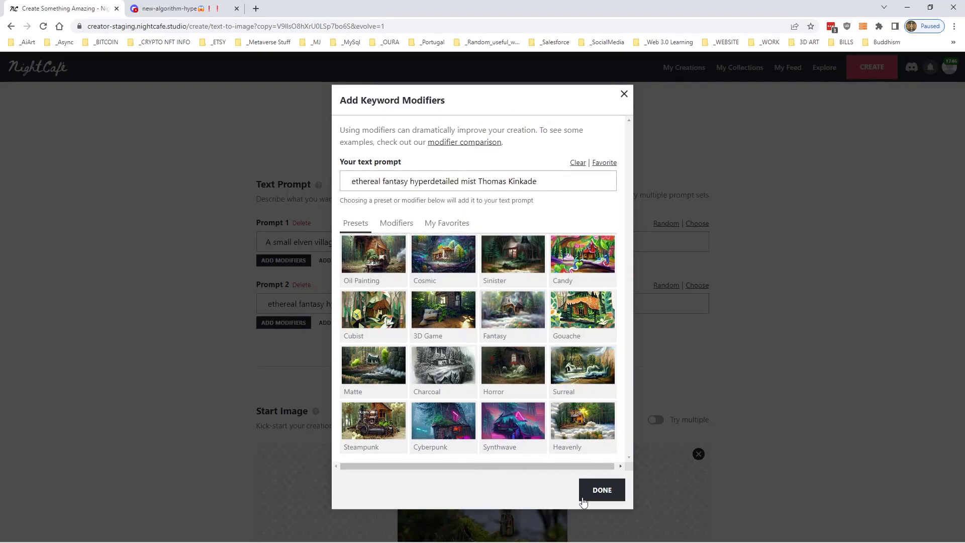
click(609, 492)
drag(524, 322, 485, 324)
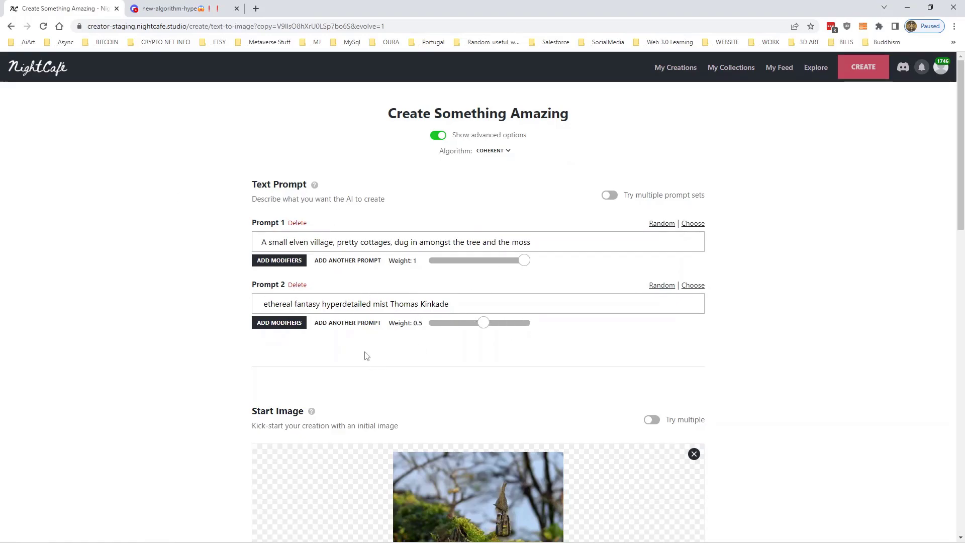
drag(389, 322, 419, 330)
Roll a fresh random seed and submit the creation for 8 credits
scroll(452, 264, down, 9)
scroll(452, 265, down, 6)
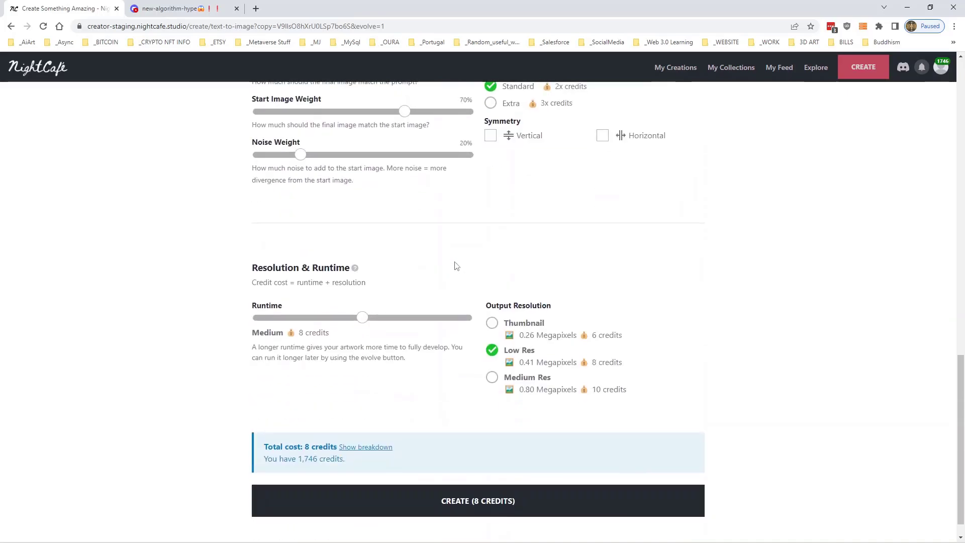
scroll(402, 352, down, 1)
scroll(374, 403, up, 3)
scroll(401, 390, up, 1)
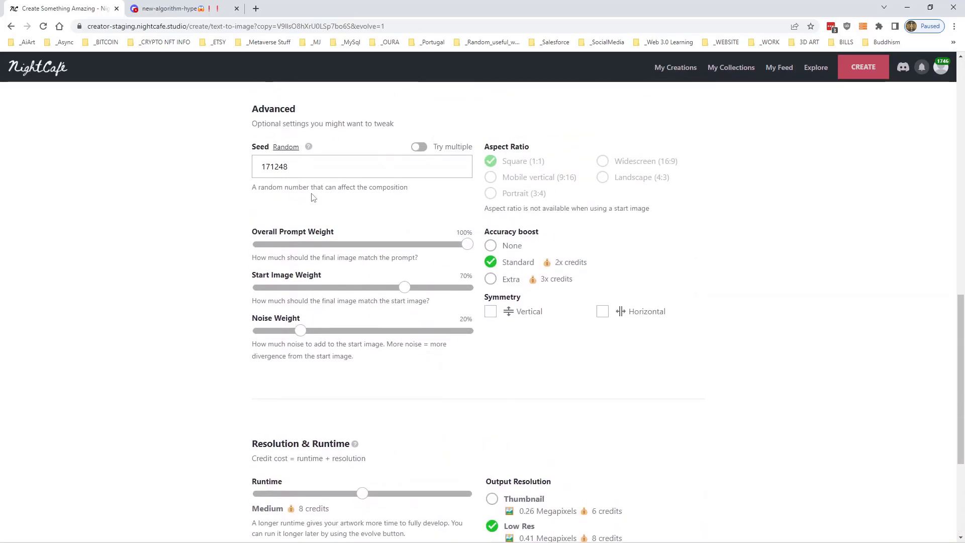
click(282, 148)
click(285, 148)
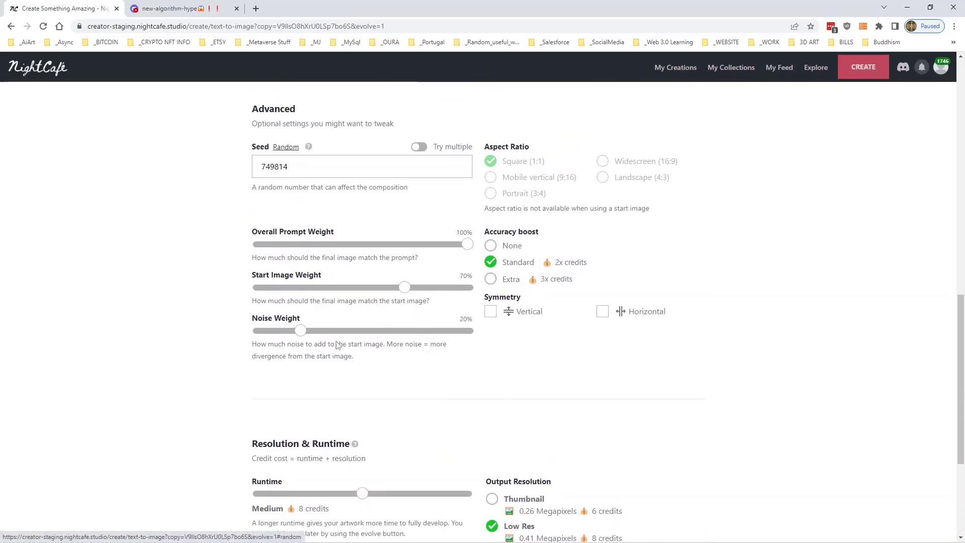
scroll(352, 347, down, 4)
click(409, 475)
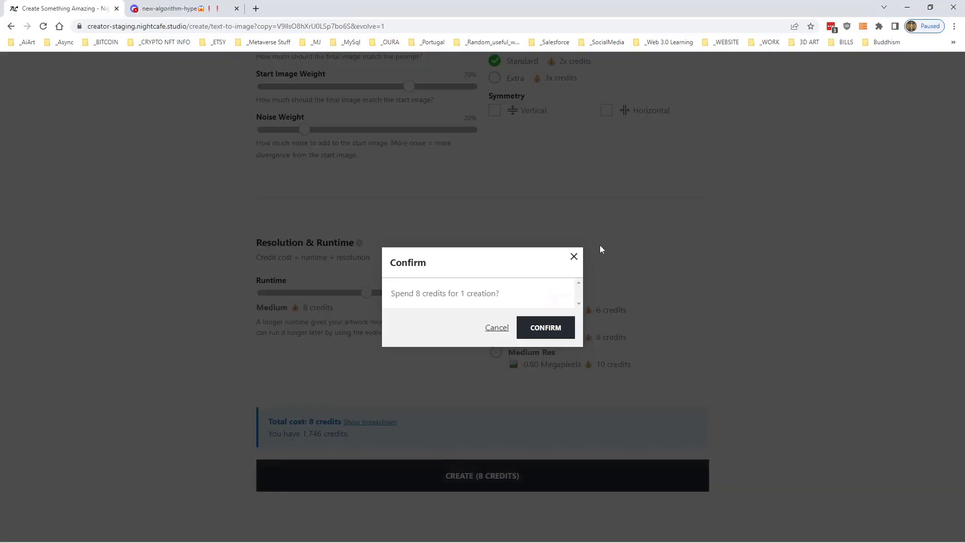
click(547, 327)
Open the newest elven village creation and evolve it with the Coherent algorithm
click(658, 65)
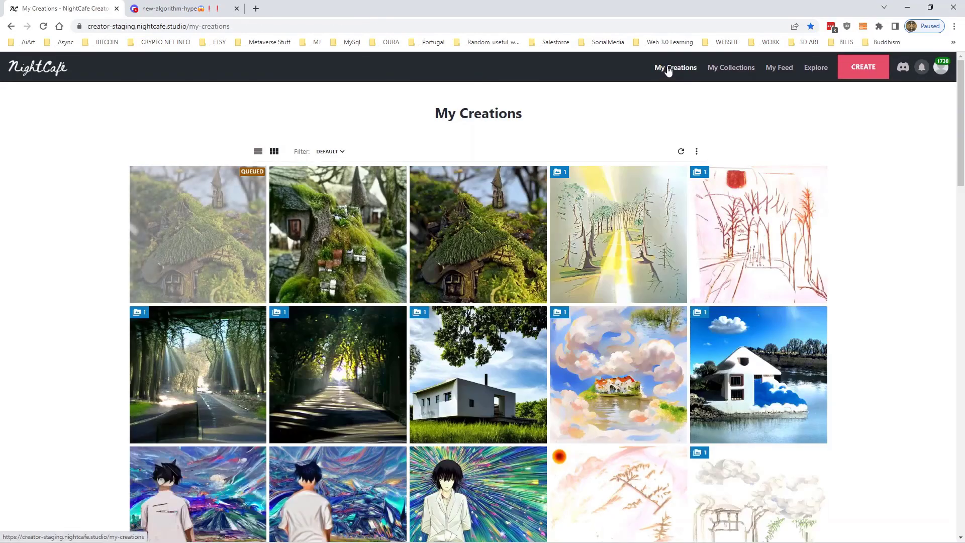
click(356, 189)
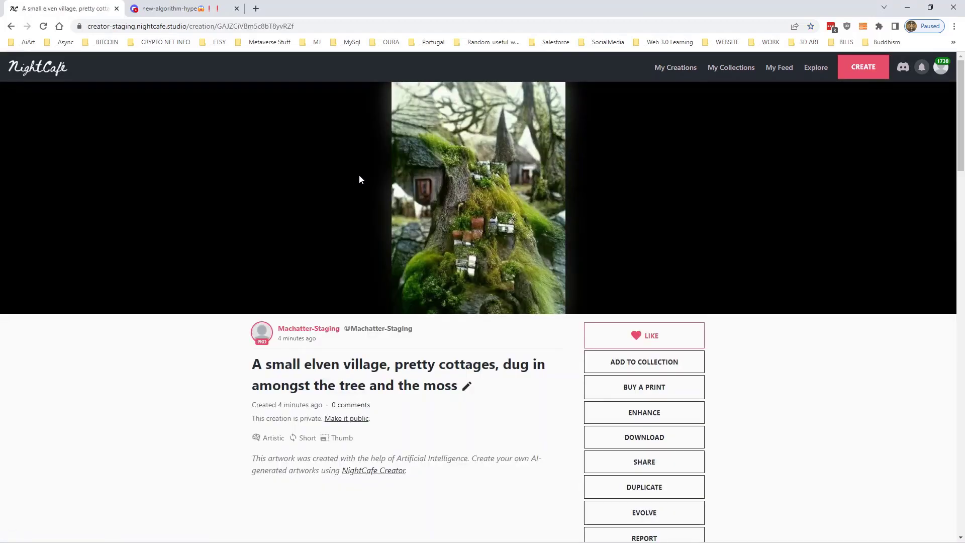
scroll(365, 171, down, 4)
click(614, 309)
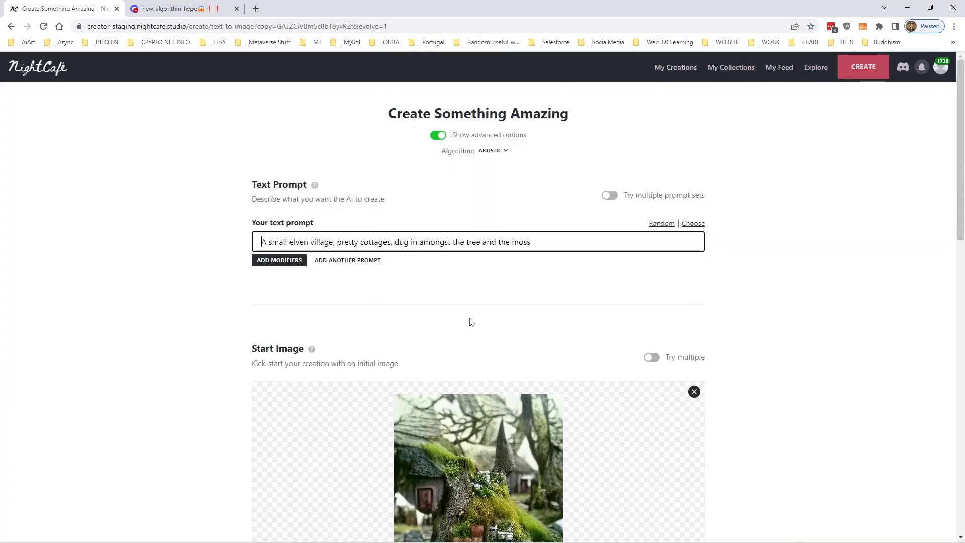
click(490, 150)
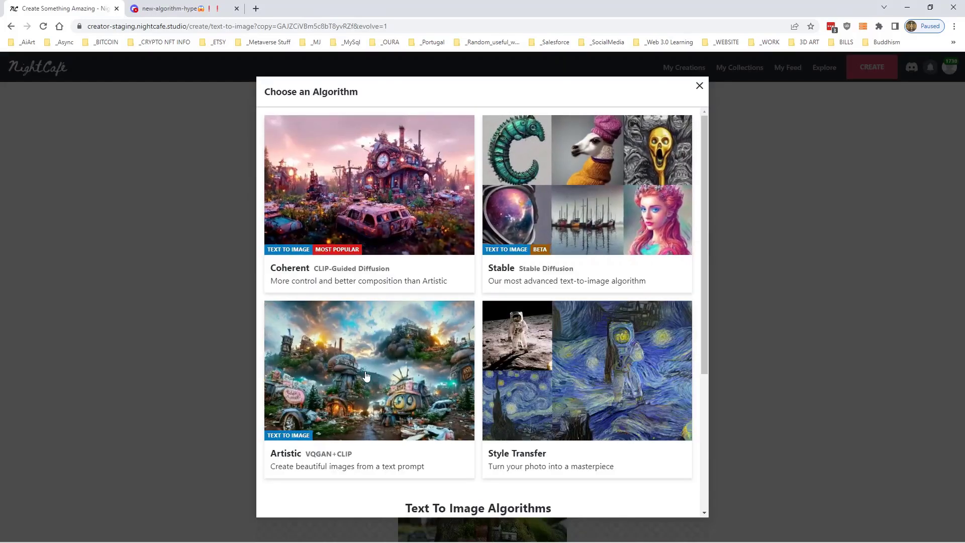
click(366, 276)
Add a second prompt with the Fantasy preset at weight 0.5
scroll(503, 420, down, 1)
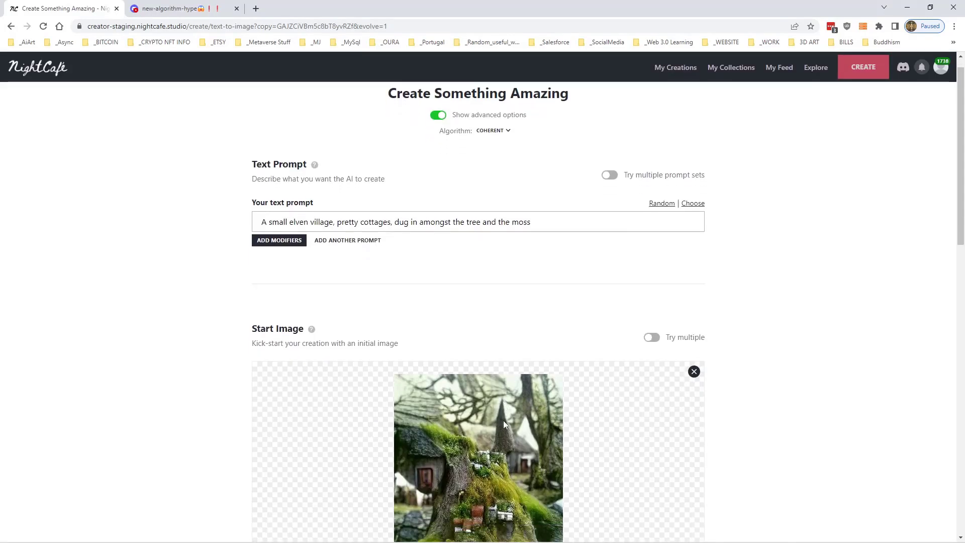
scroll(516, 382, down, 2)
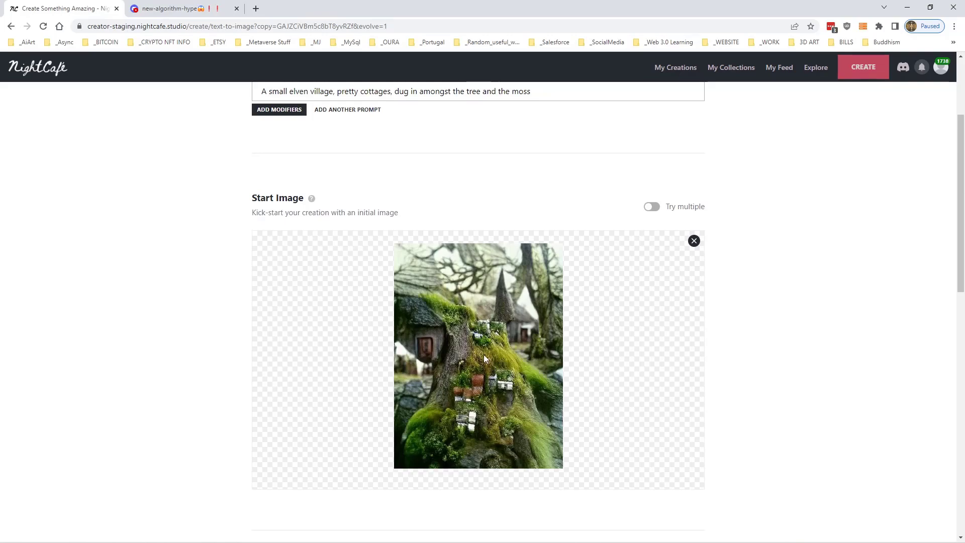
scroll(483, 354, up, 3)
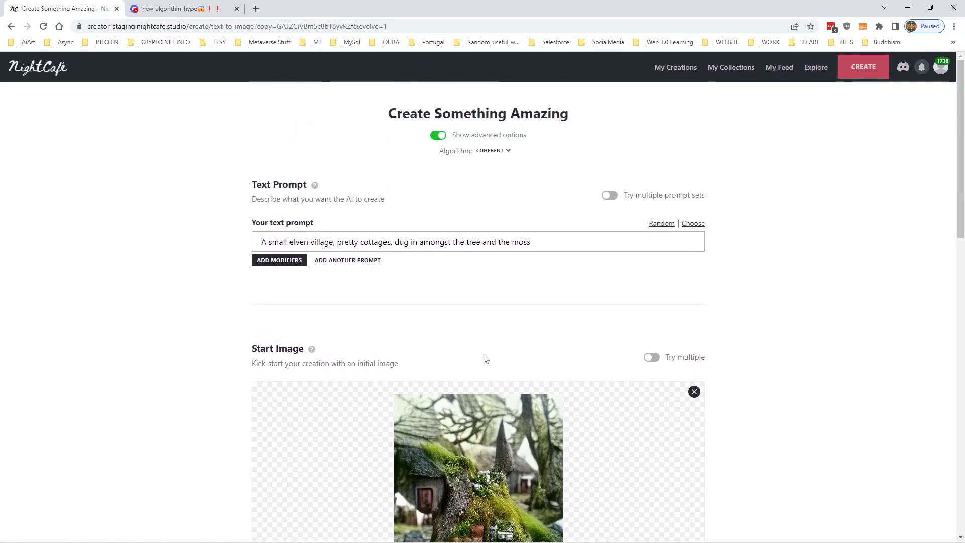
click(361, 264)
click(285, 321)
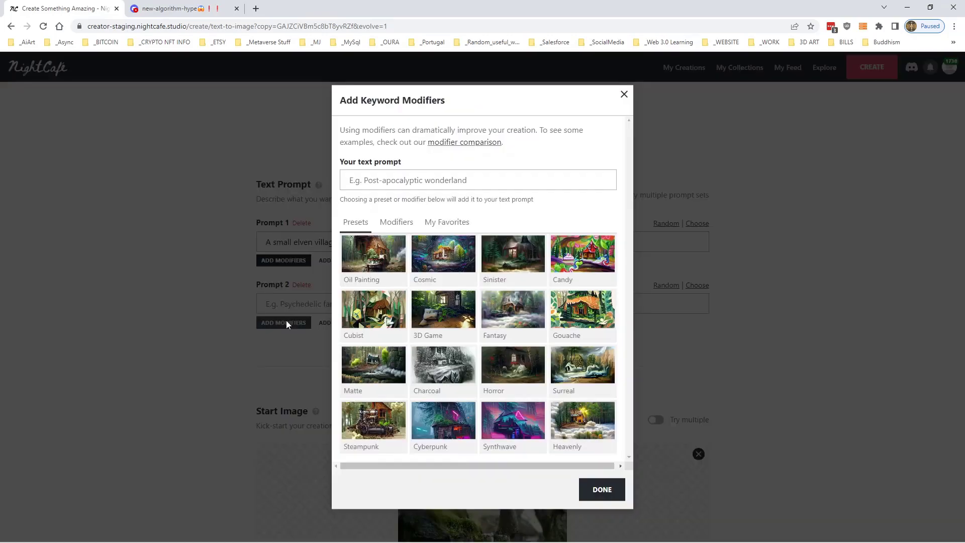
click(502, 323)
click(602, 489)
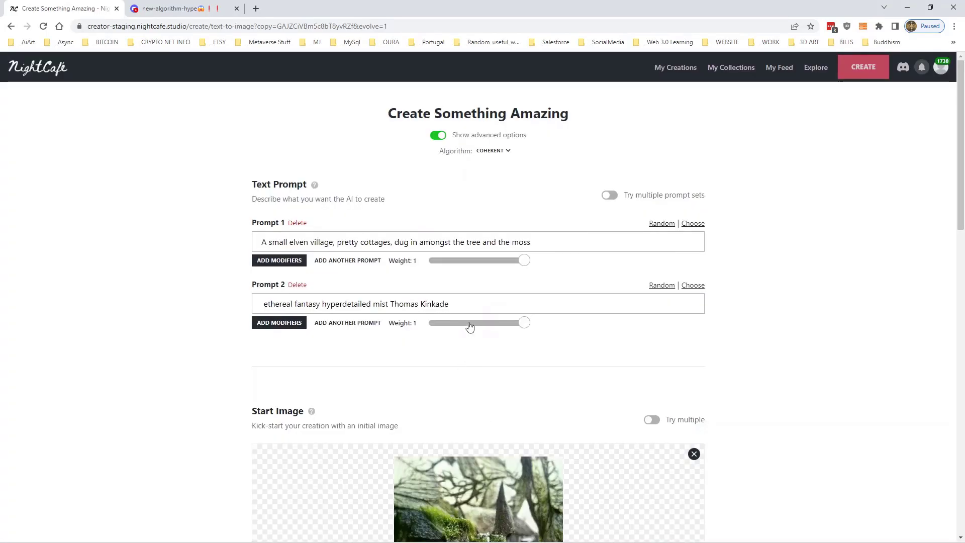
drag(469, 327, 482, 327)
Set prompt weight to 100%, start image weight to 70% and noise weight to 30%
scroll(444, 416, down, 8)
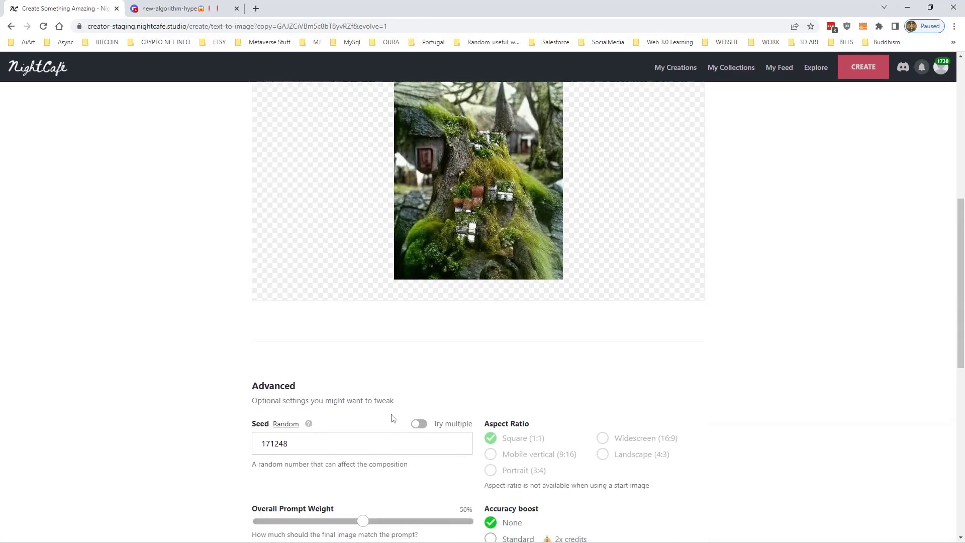
scroll(392, 382, down, 3)
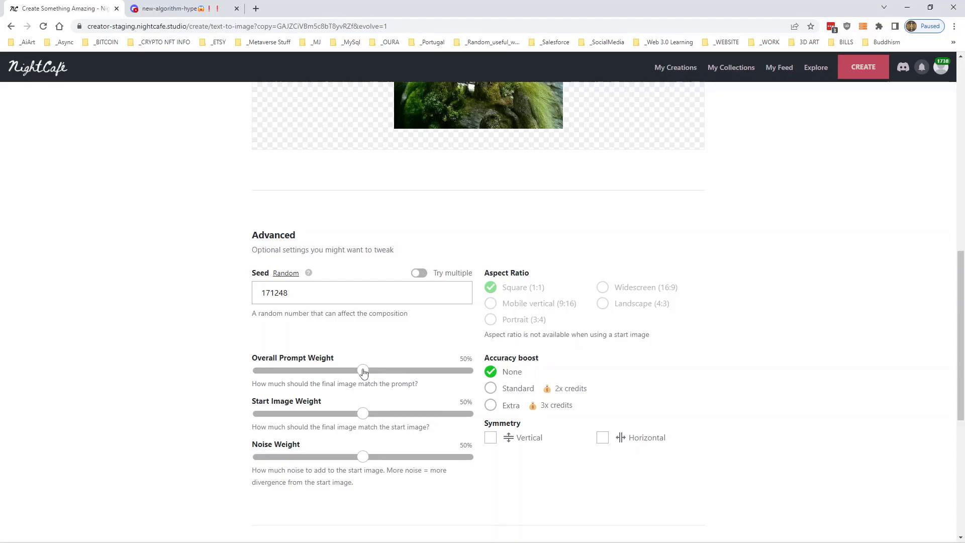
drag(363, 371, 468, 370)
drag(359, 417, 389, 414)
scroll(478, 411, up, 3)
scroll(607, 357, down, 2)
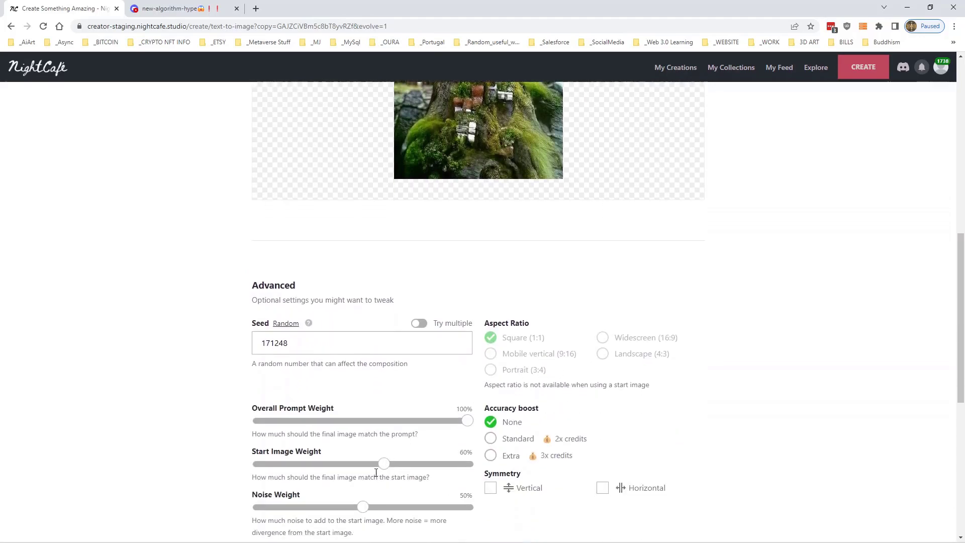
mouse_move(389, 465)
mouse_down()
mouse_move(420, 474)
mouse_move(410, 470)
mouse_up()
drag(369, 510, 325, 512)
Choose Standard accuracy boost, Medium runtime and Low Res, then start the 8-credit creation
click(491, 439)
scroll(651, 413, down, 4)
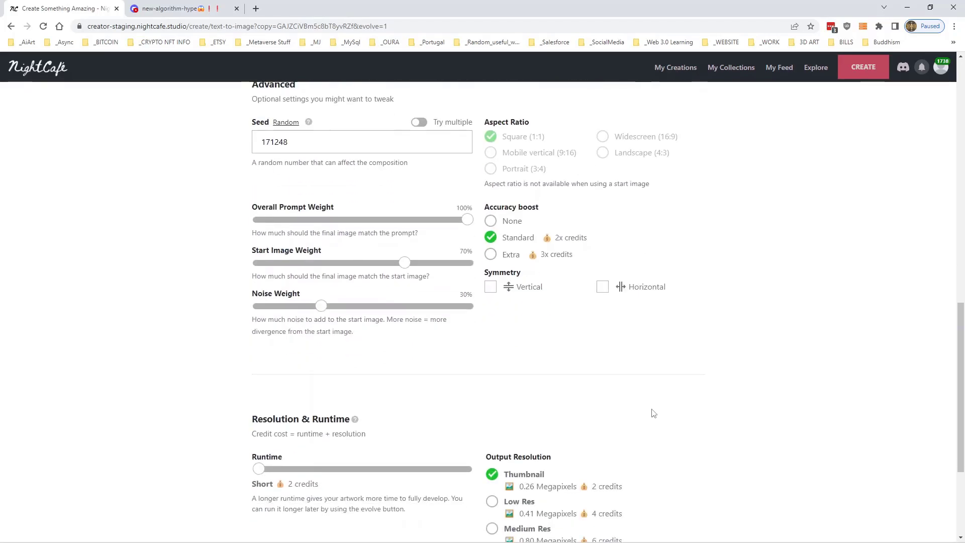
scroll(644, 382, down, 4)
click(340, 297)
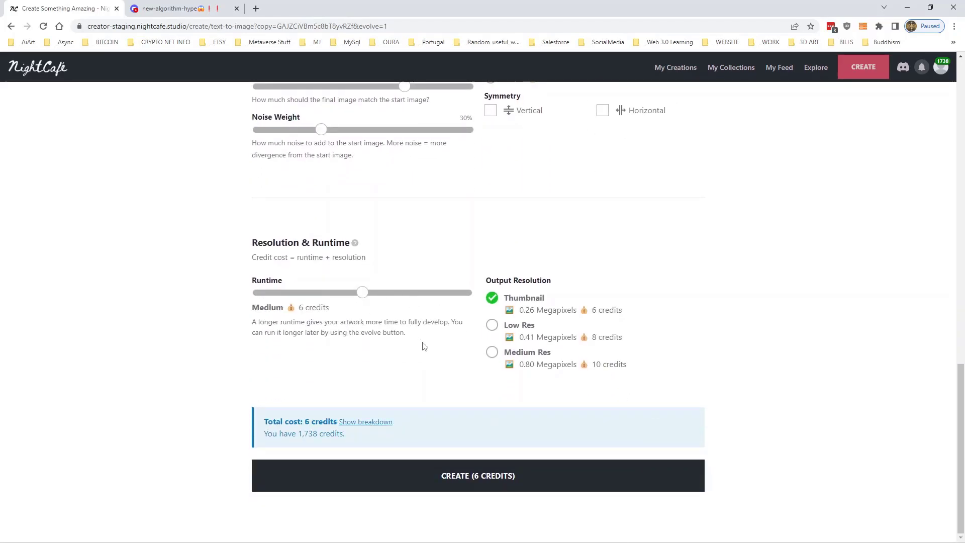
click(492, 326)
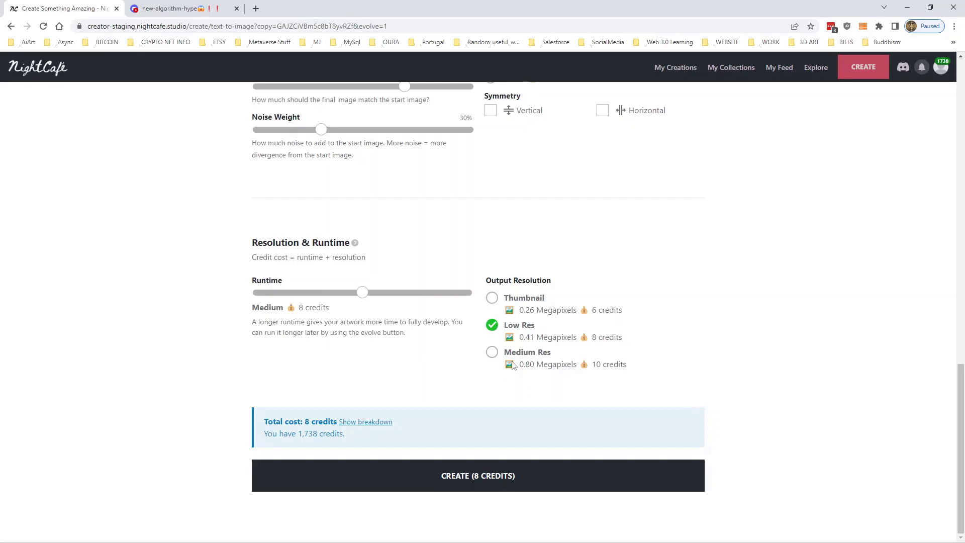
click(506, 482)
Confirm the 8-credit evolve and view the second elven village creation
click(546, 327)
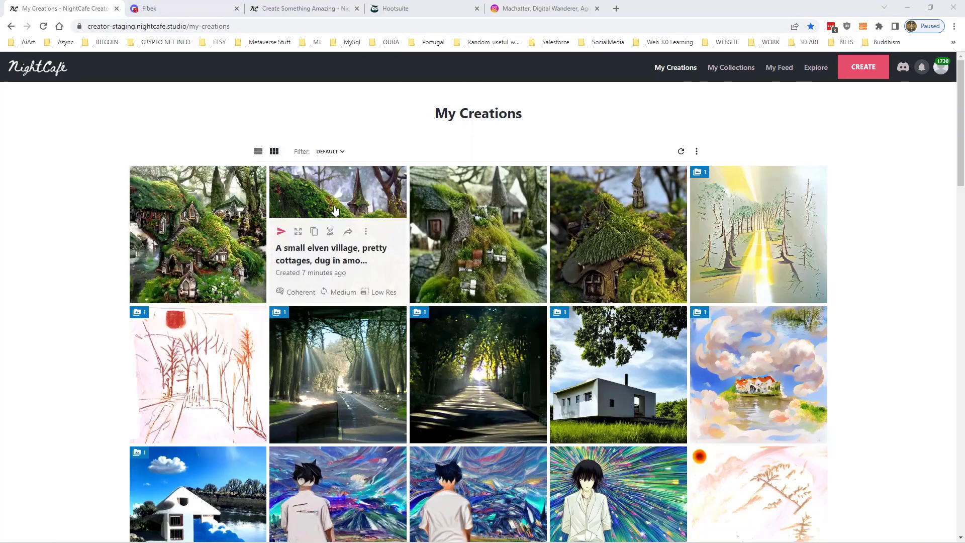
click(335, 208)
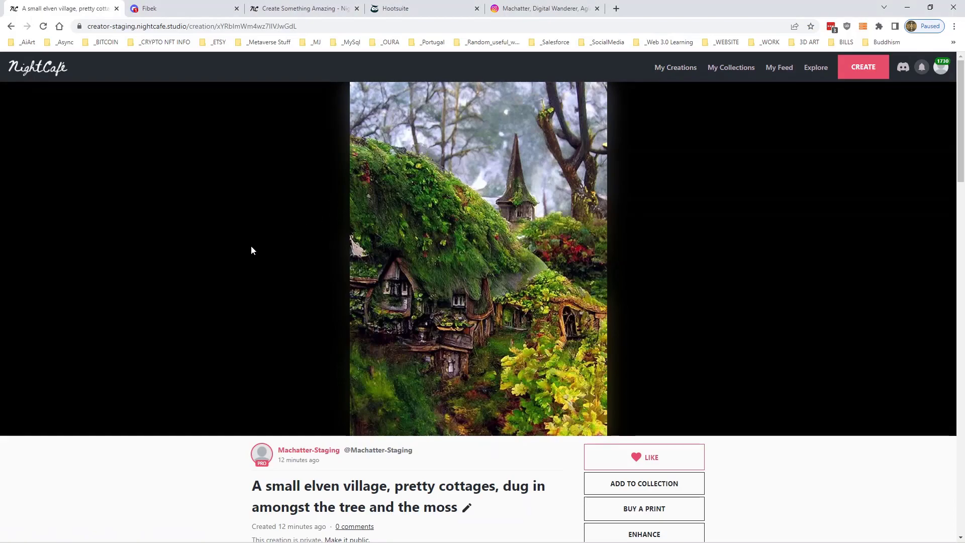
scroll(252, 250, down, 3)
scroll(252, 246, up, 3)
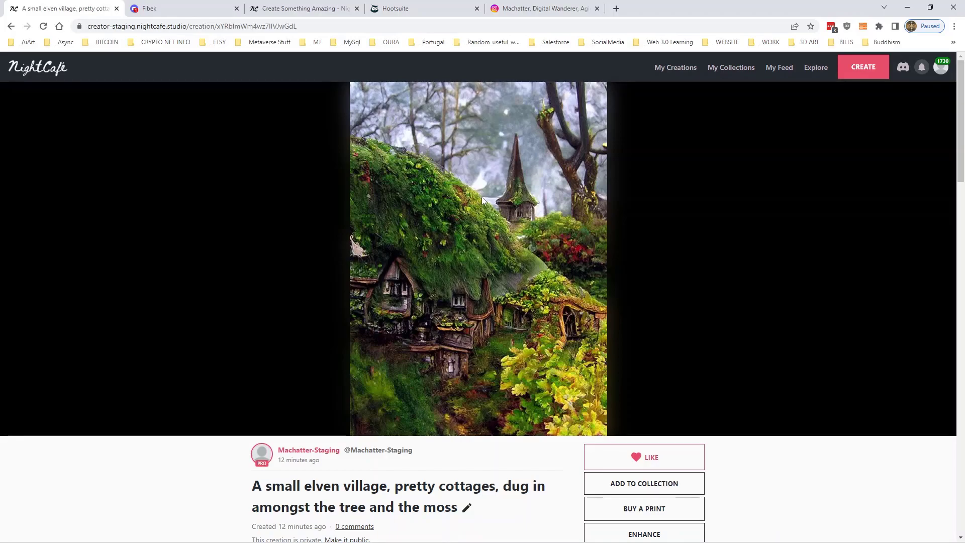
Review the first elven village creation, then go to the creation-method page
click(668, 71)
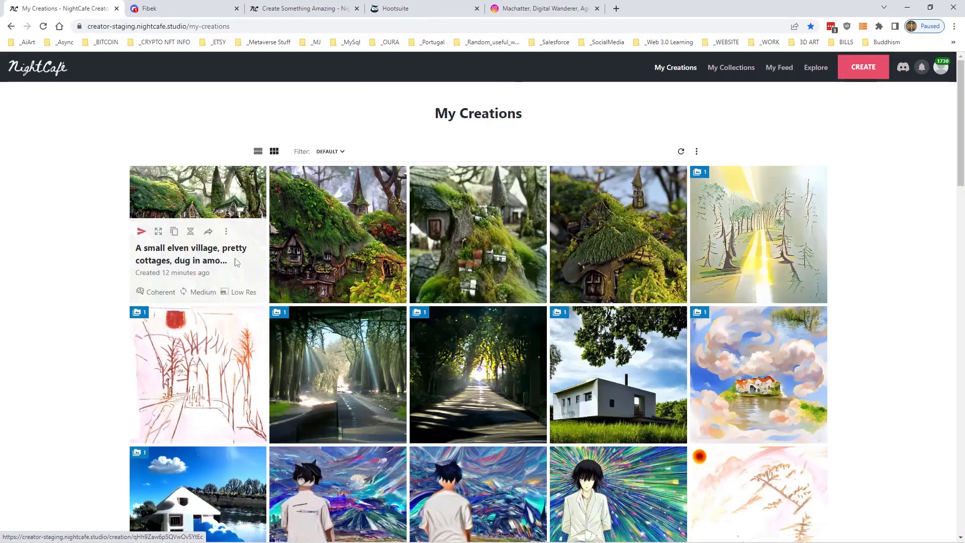
click(194, 201)
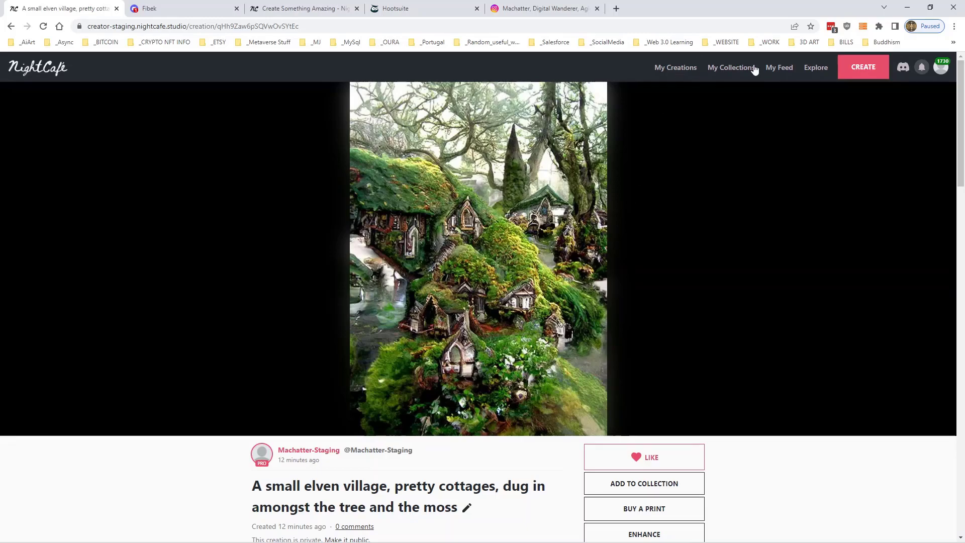
click(859, 66)
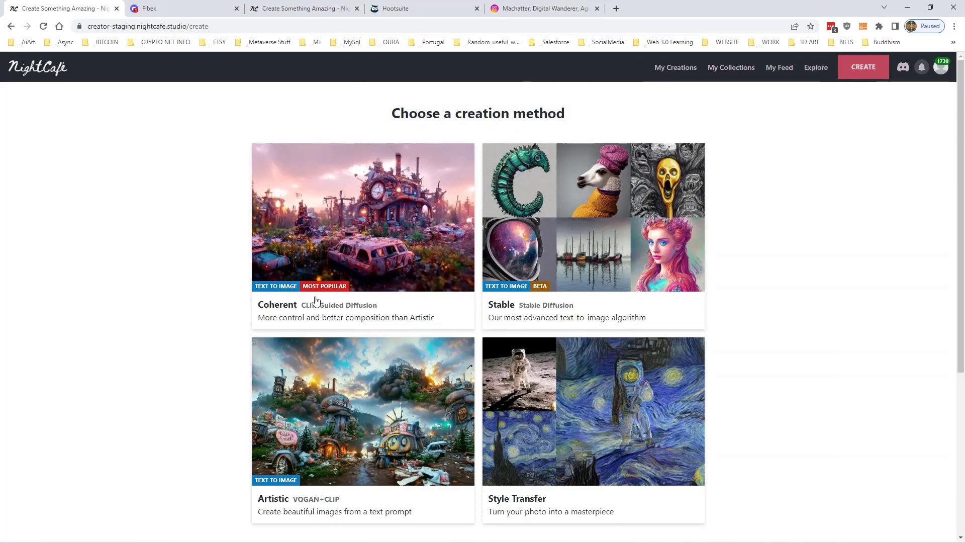
Pick the Stable Diffusion algorithm on both create pages
click(547, 206)
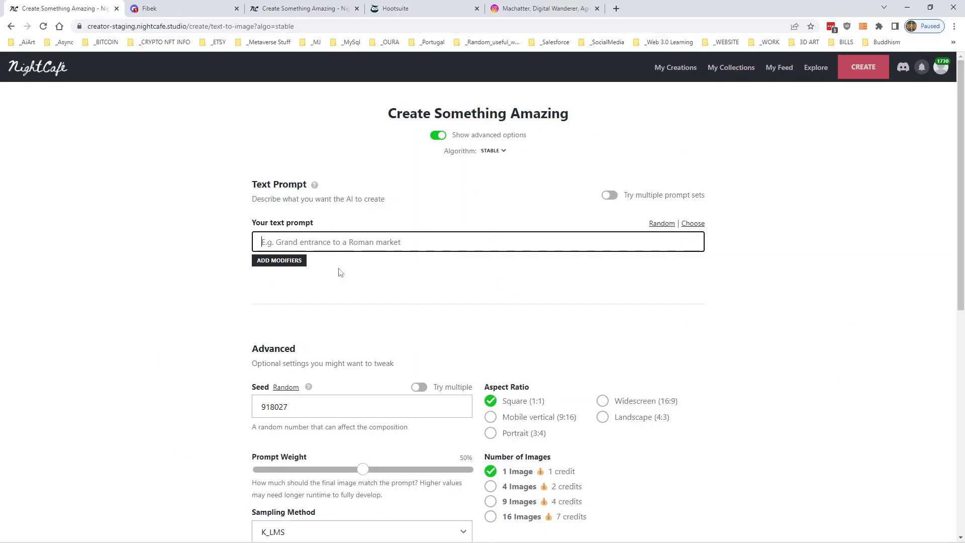
click(327, 11)
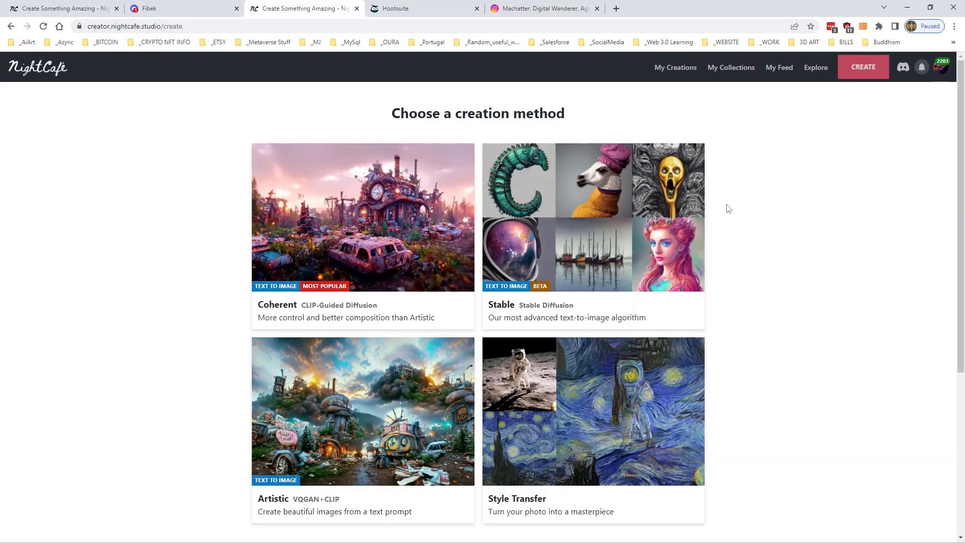
click(679, 216)
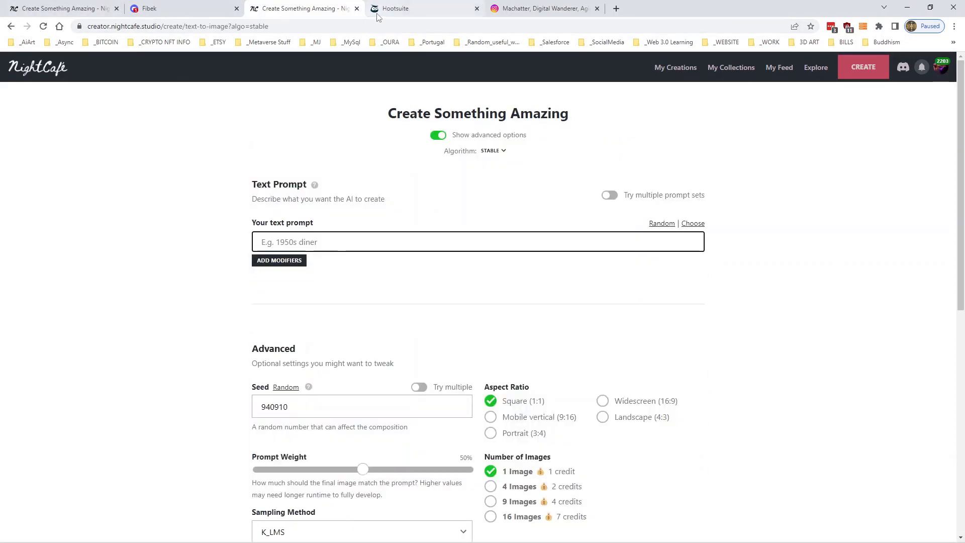
click(76, 9)
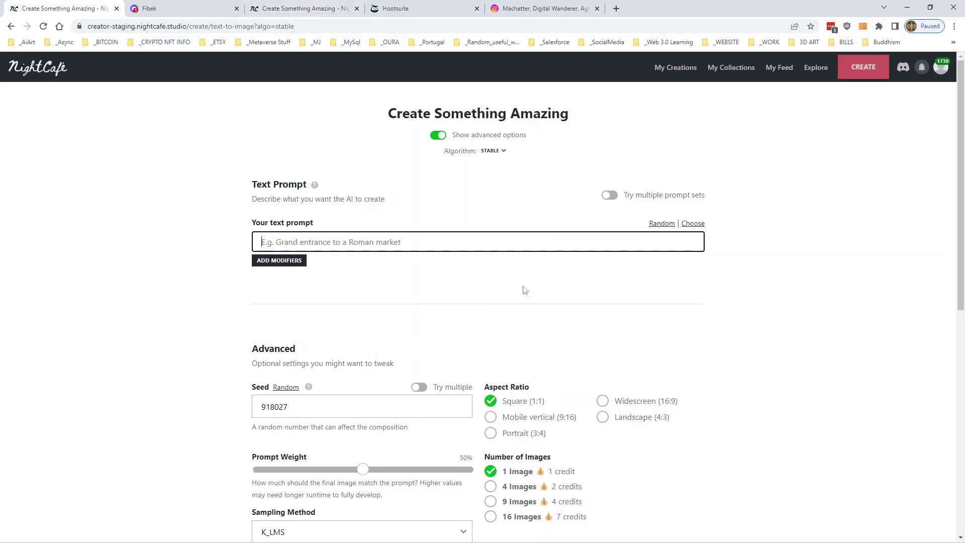
Copy the elven village creation's prompt title from its detail page
click(679, 69)
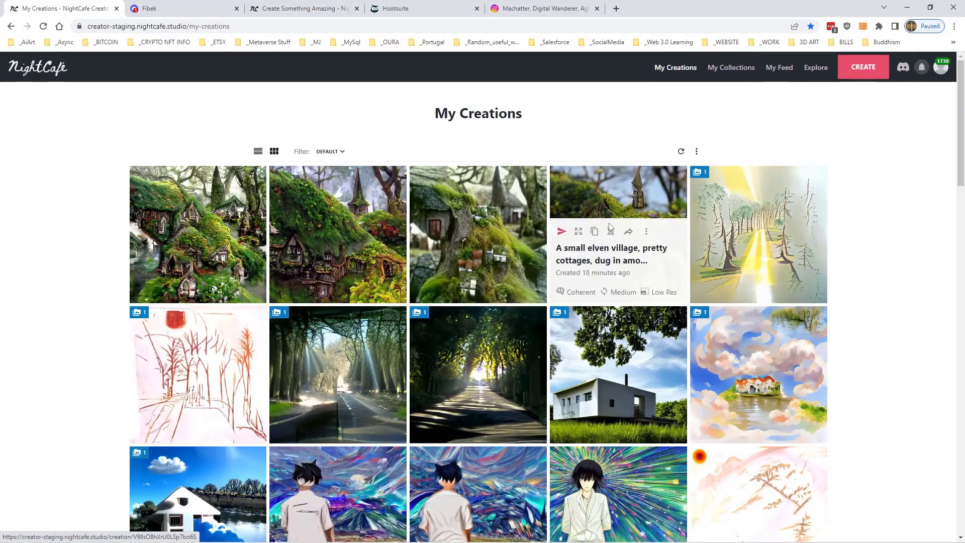
click(608, 214)
scroll(411, 379, down, 4)
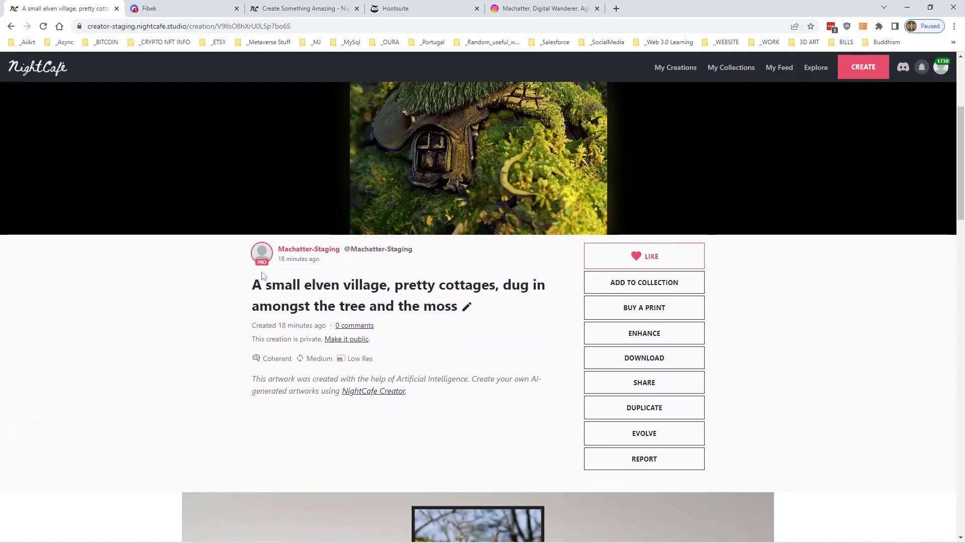
drag(252, 285, 460, 306)
right_click(463, 307)
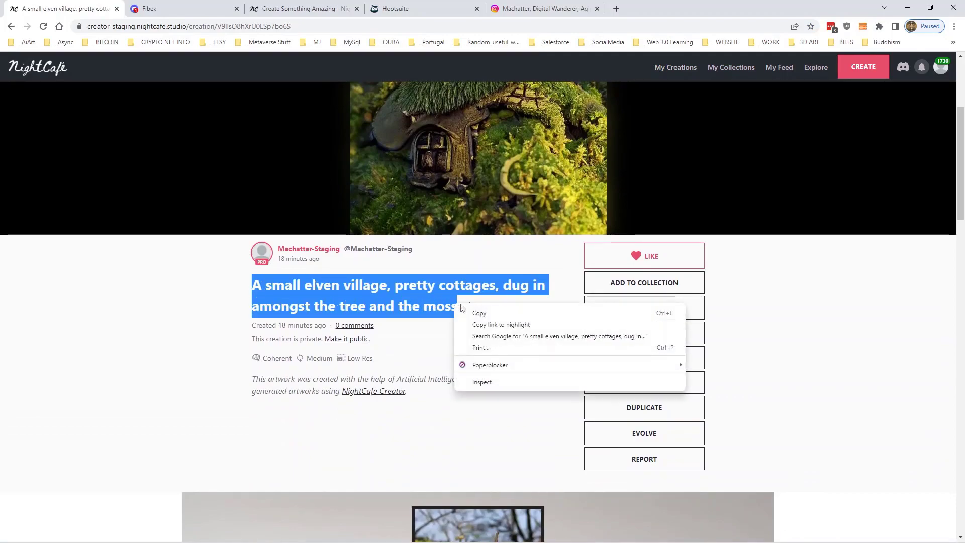
click(479, 312)
Paste the elven village prompt, choose Landscape (4:3) and 16 images, and confirm 7 credits
click(301, 9)
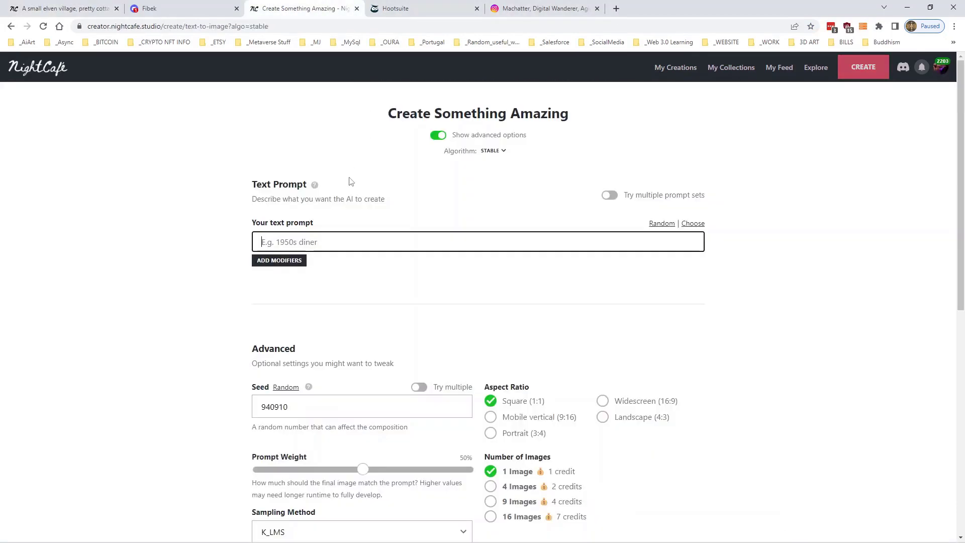
key(ctrl+v)
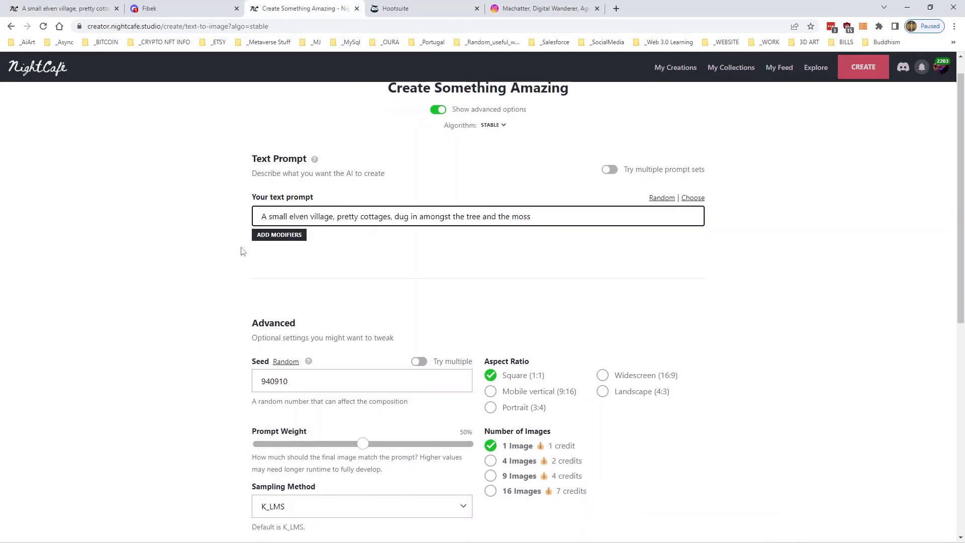
scroll(612, 256, down, 3)
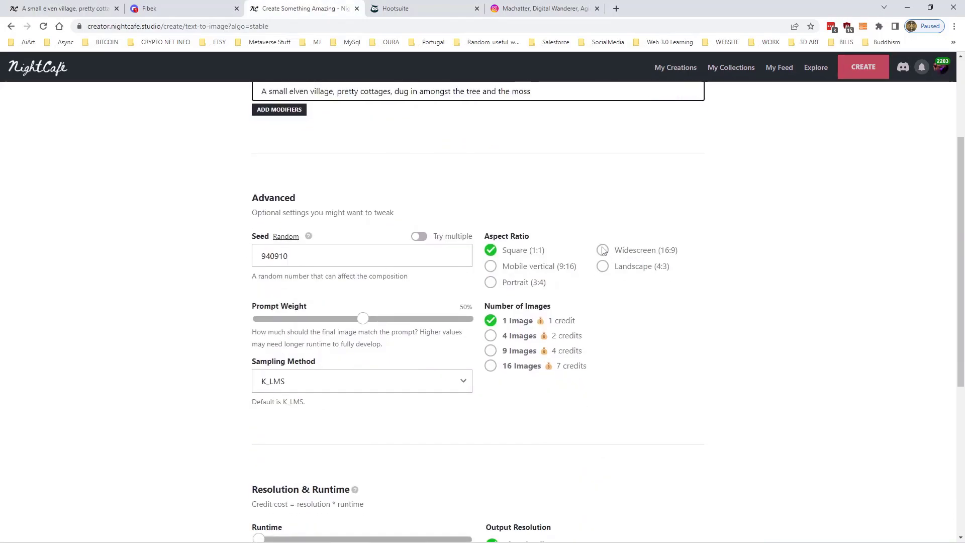
click(603, 266)
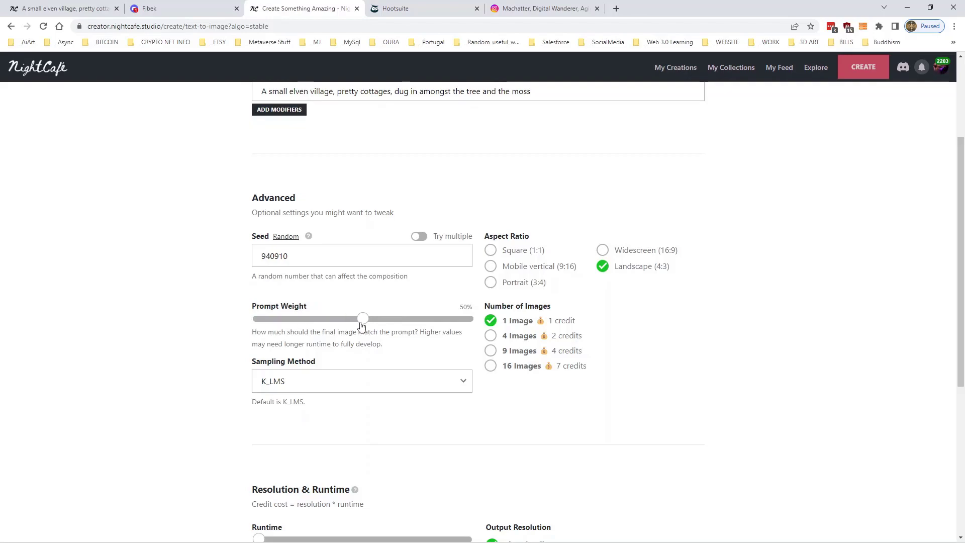
click(491, 366)
scroll(734, 338, down, 2)
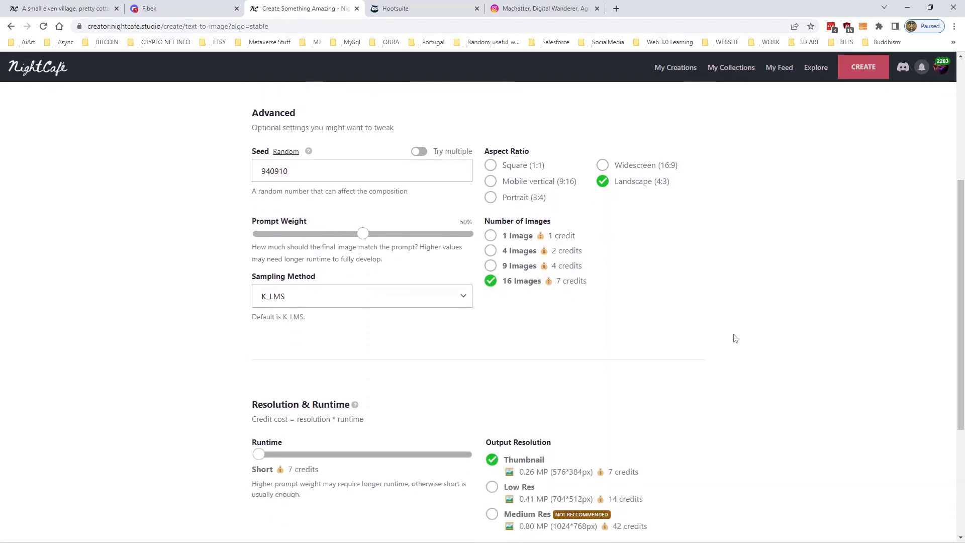
scroll(351, 241, down, 4)
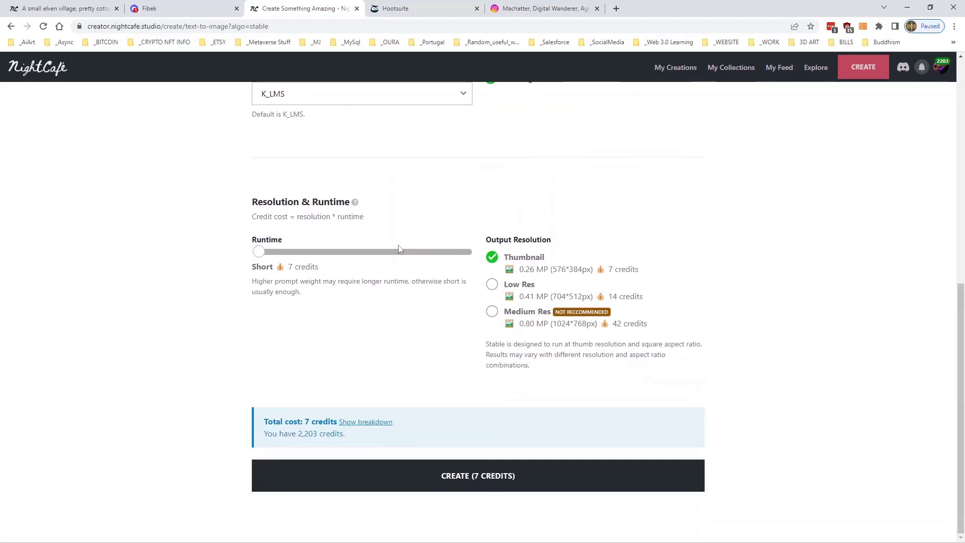
click(484, 483)
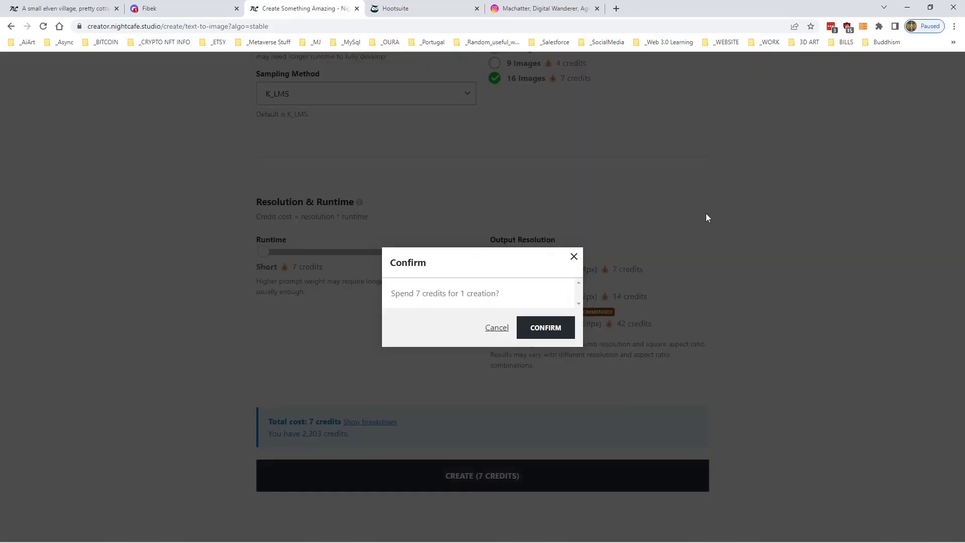
click(559, 327)
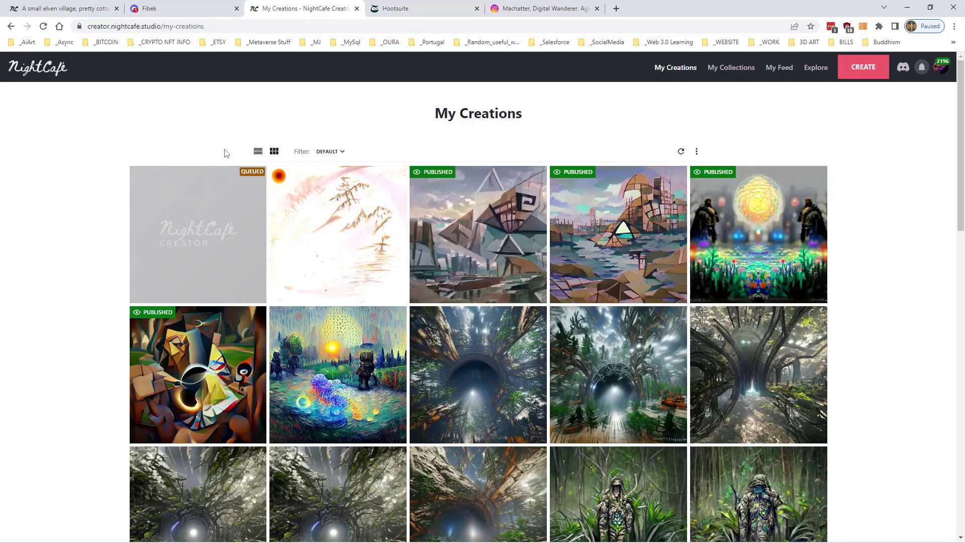
In the first tab's gallery, open the green creatures creation and return to My Creations
click(87, 9)
click(674, 67)
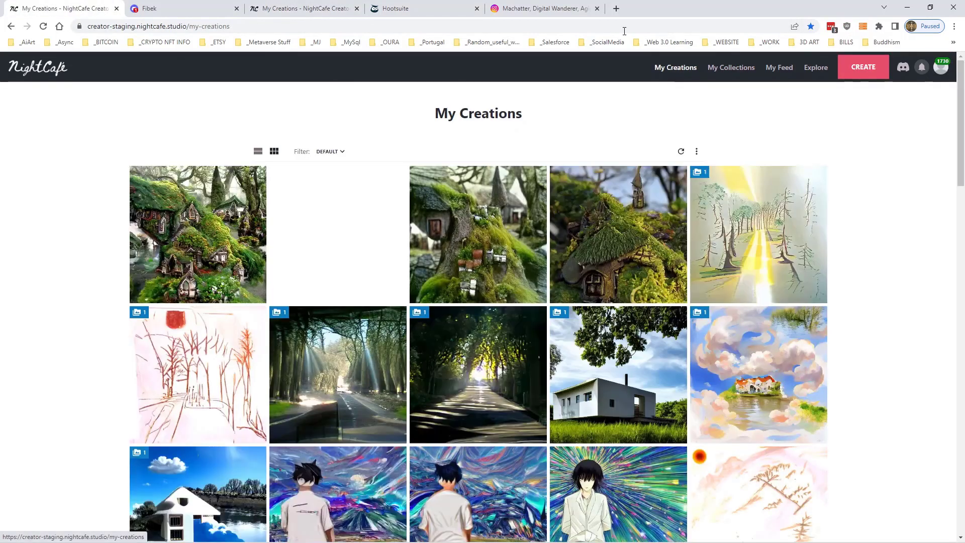
scroll(613, 315, down, 6)
scroll(628, 281, down, 4)
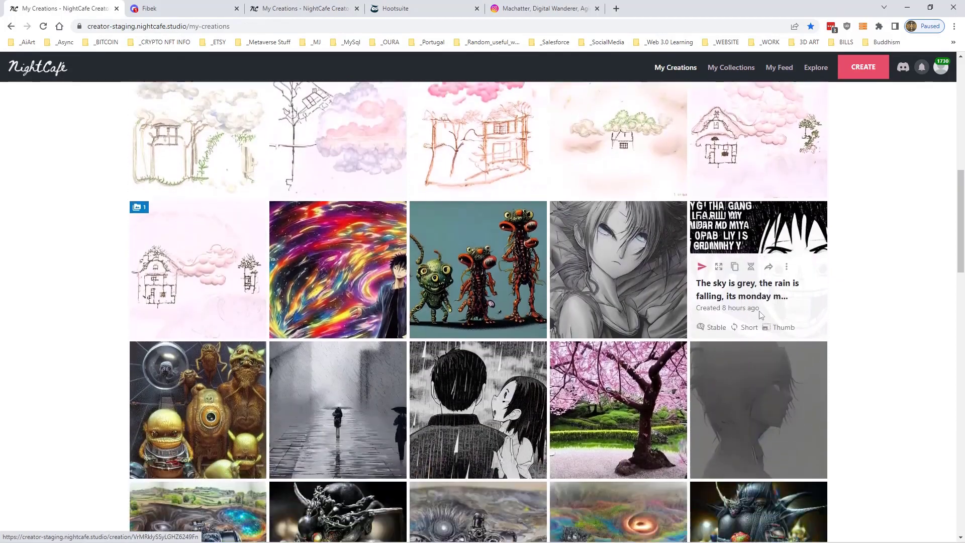
scroll(653, 271, down, 3)
click(489, 128)
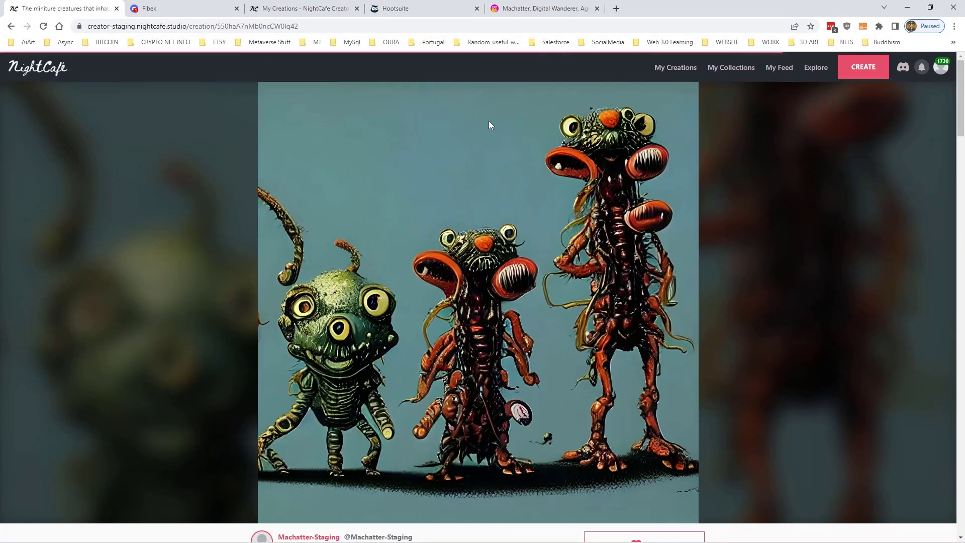
click(685, 69)
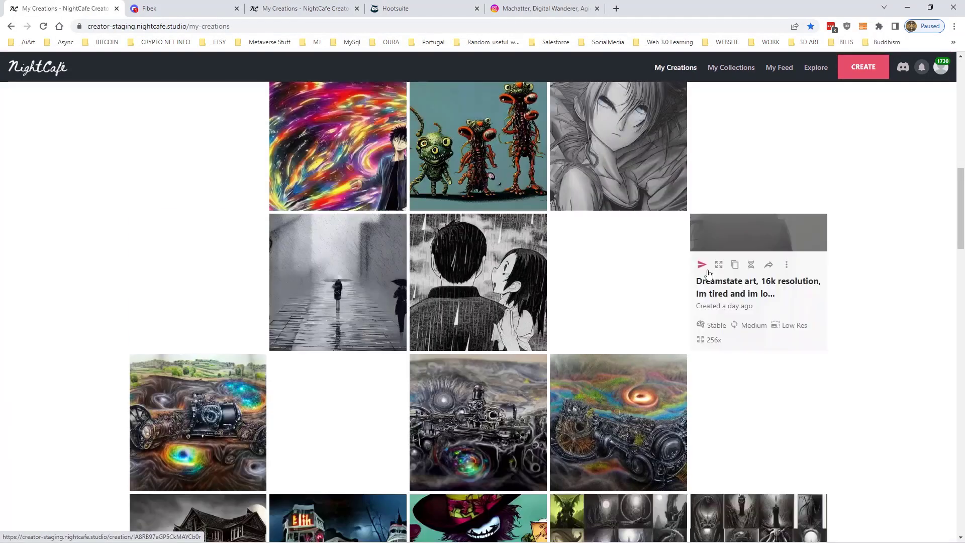
Scroll down past the Mad Hatter portraits to older cubist and sci-fi creations, then reload
scroll(708, 271, down, 3)
scroll(709, 272, down, 4)
scroll(709, 272, down, 2)
scroll(709, 272, down, 3)
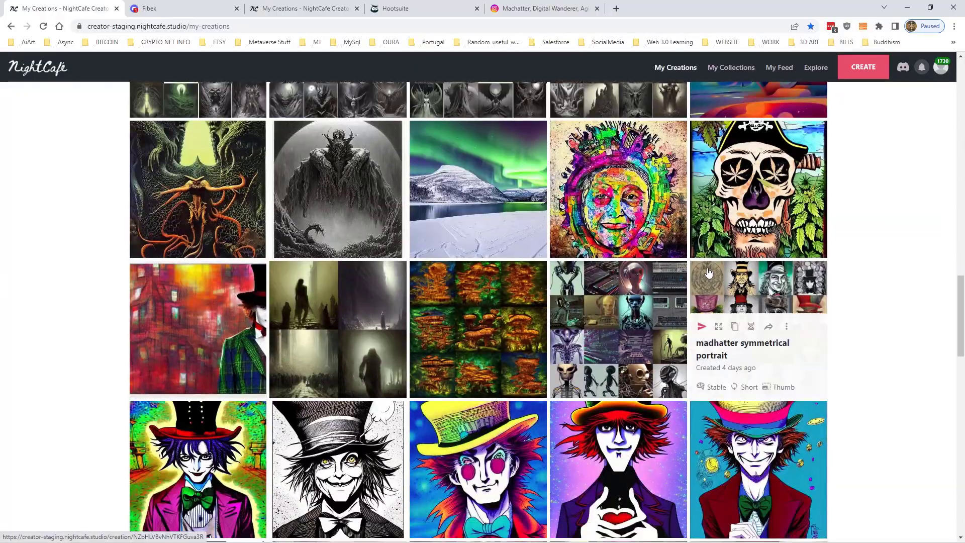
scroll(708, 271, down, 4)
scroll(708, 271, down, 4)
scroll(709, 271, down, 3)
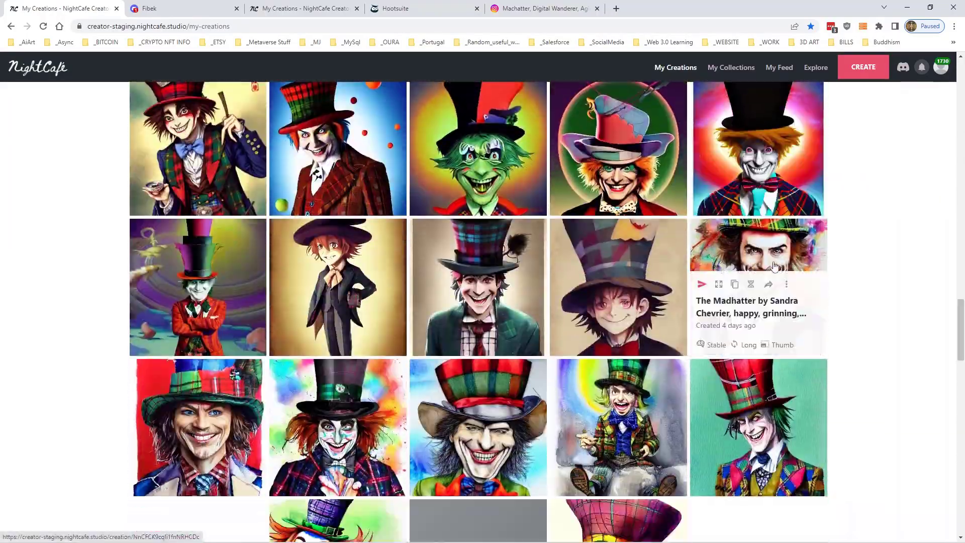
scroll(843, 270, down, 5)
scroll(843, 270, down, 4)
scroll(843, 270, down, 5)
scroll(843, 271, down, 3)
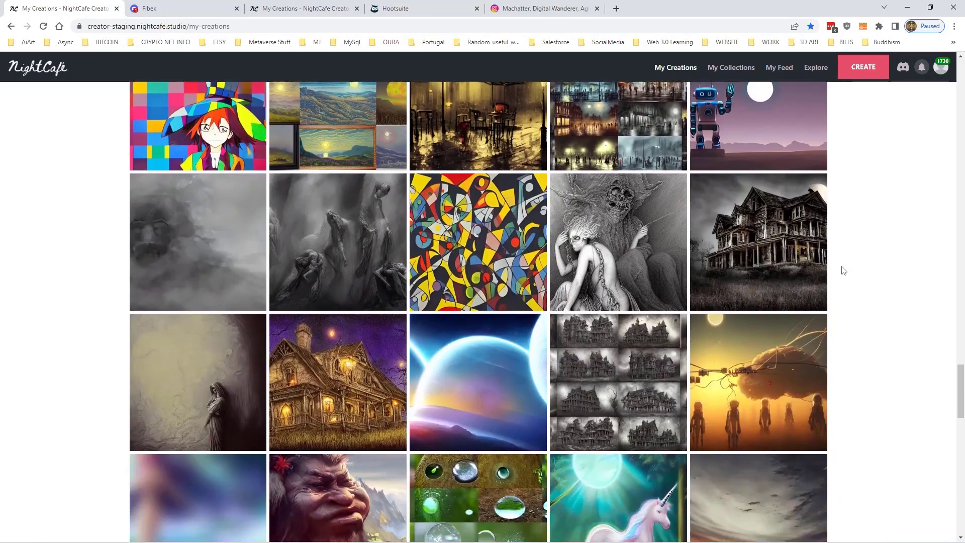
scroll(843, 270, down, 5)
scroll(843, 270, down, 4)
scroll(844, 270, down, 3)
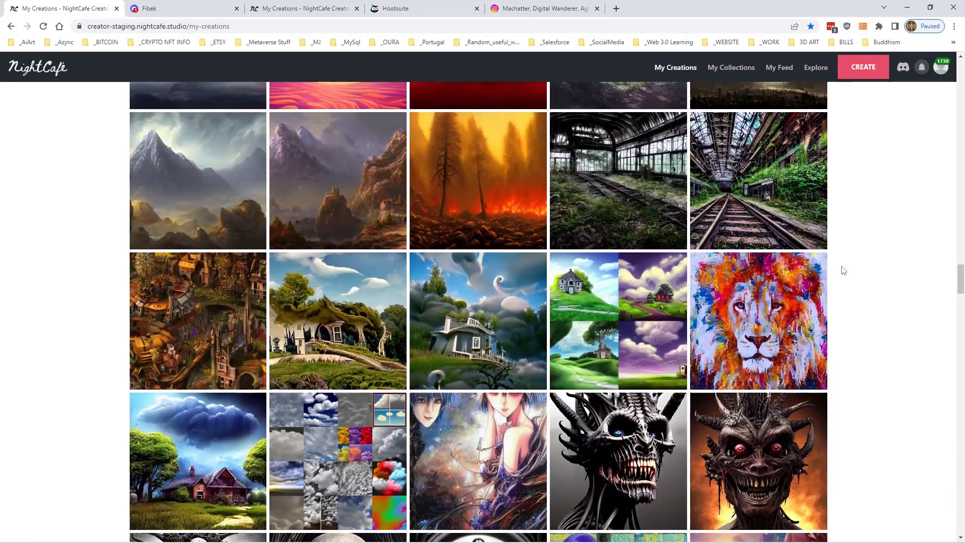
scroll(843, 270, down, 3)
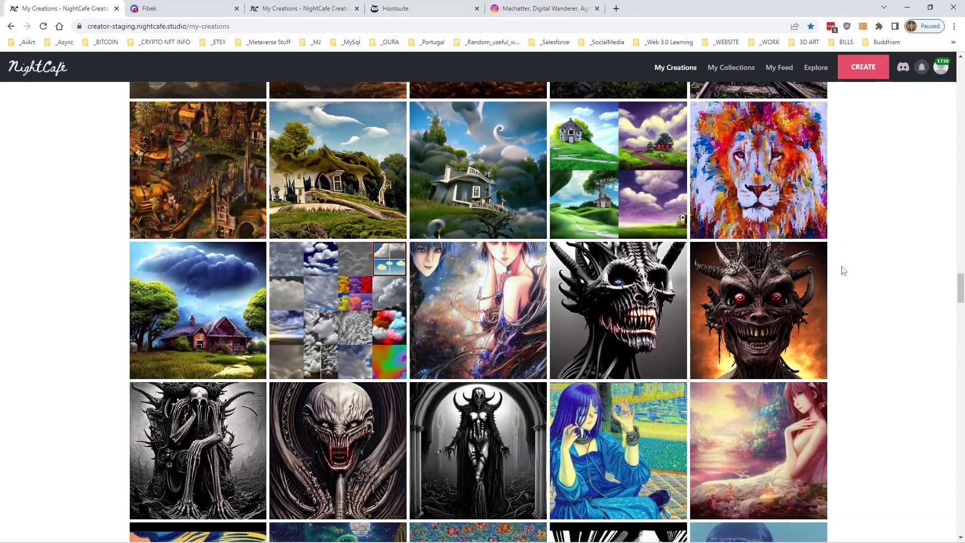
scroll(843, 271, down, 3)
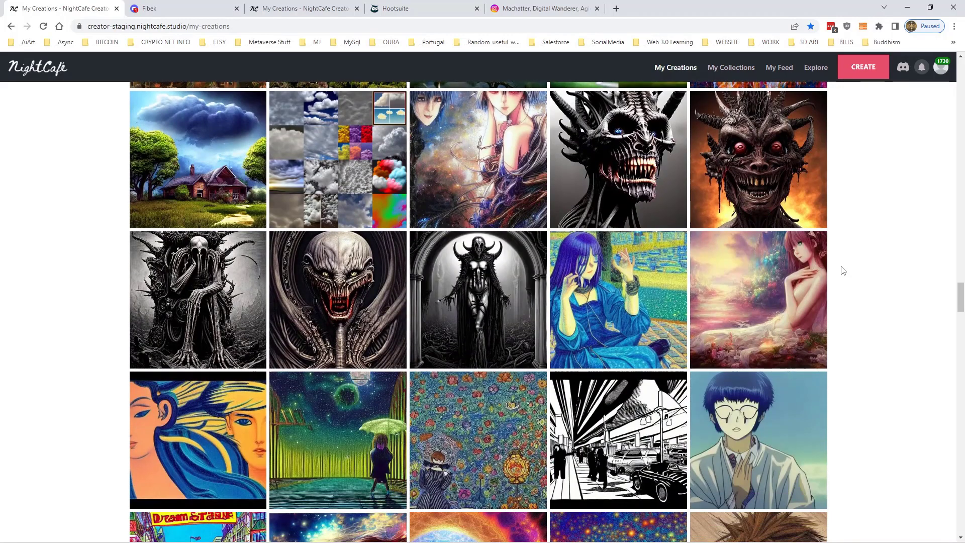
scroll(841, 271, down, 5)
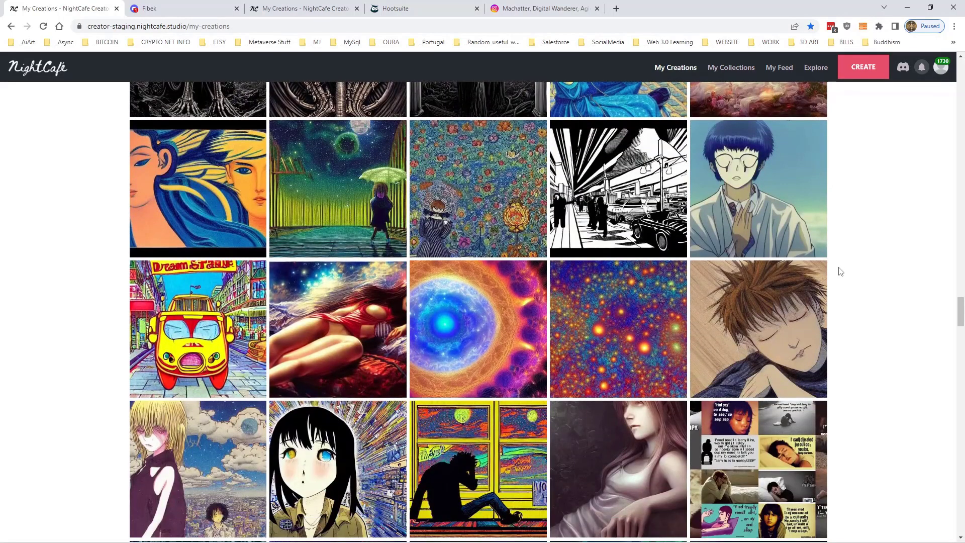
scroll(841, 271, down, 4)
scroll(841, 272, down, 4)
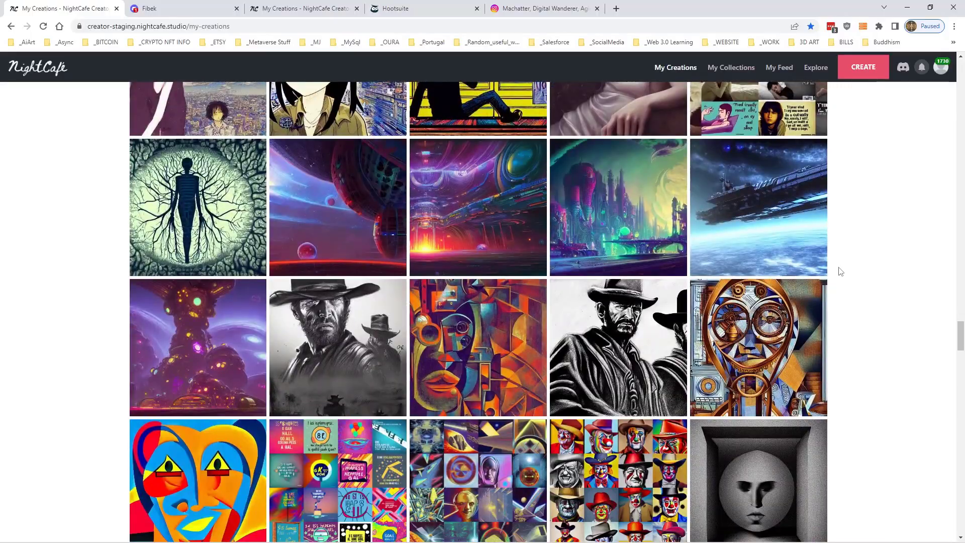
scroll(841, 271, down, 4)
scroll(841, 271, down, 8)
scroll(841, 272, down, 5)
scroll(841, 271, up, 6)
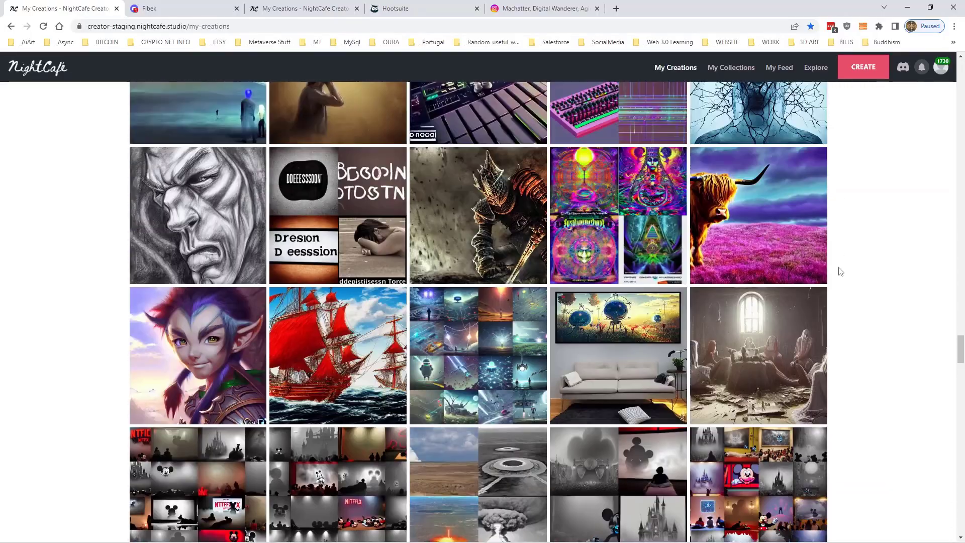
scroll(841, 271, up, 6)
click(678, 71)
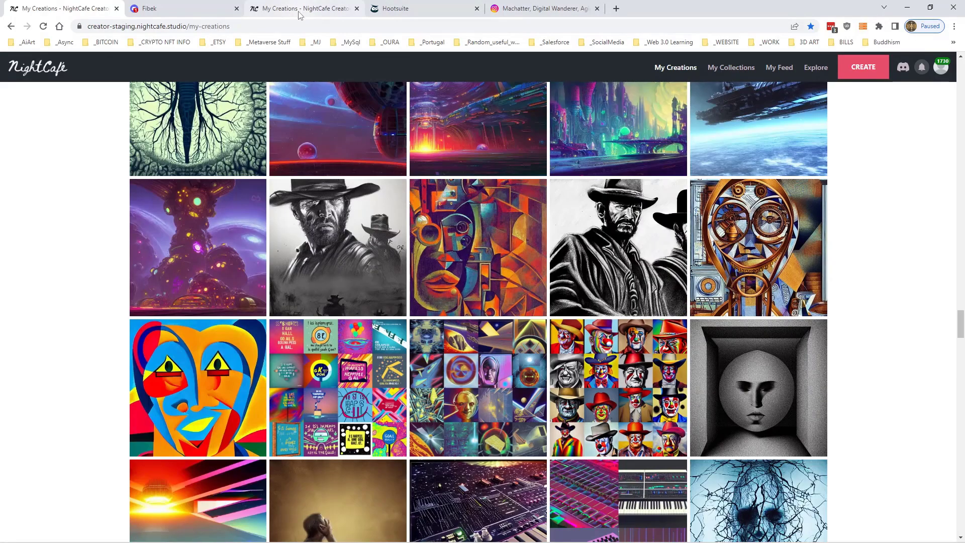
In the new batch's tab, scroll down through the sixteen mossy cottage output images
click(299, 14)
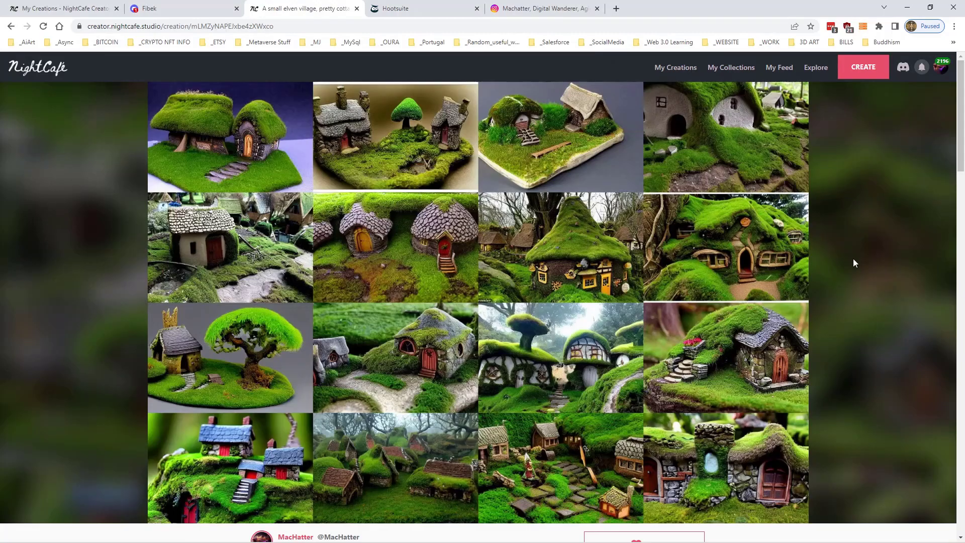
scroll(855, 256, down, 7)
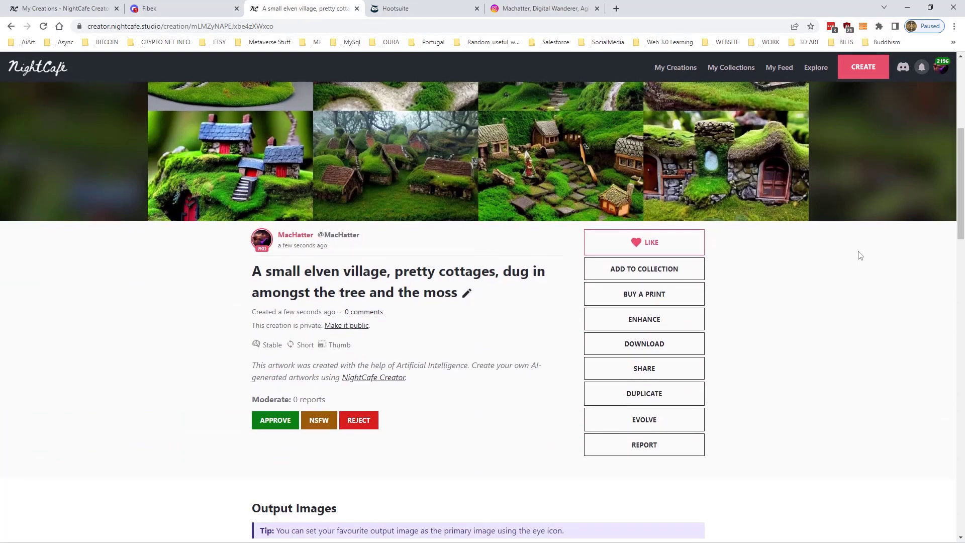
scroll(854, 256, down, 6)
scroll(857, 255, down, 2)
scroll(859, 255, up, 1)
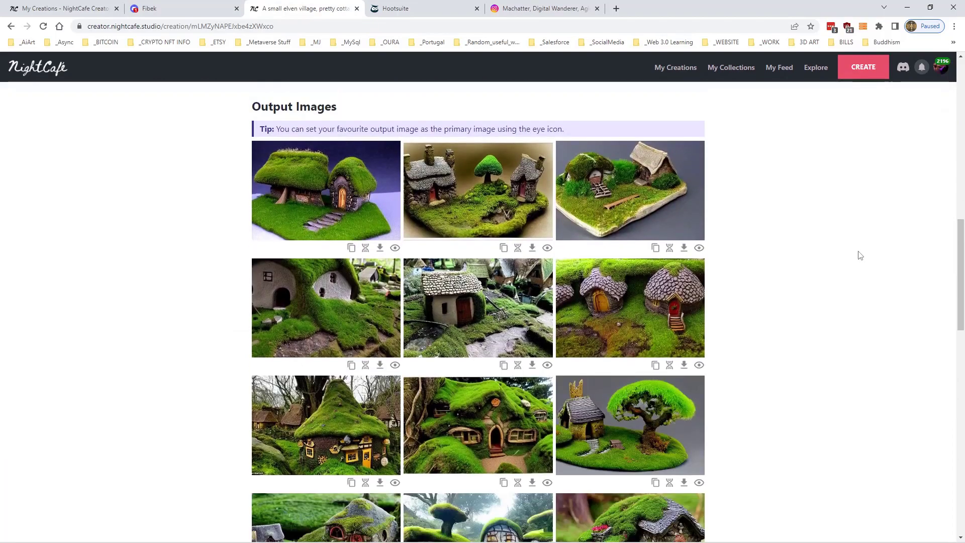
scroll(860, 255, down, 2)
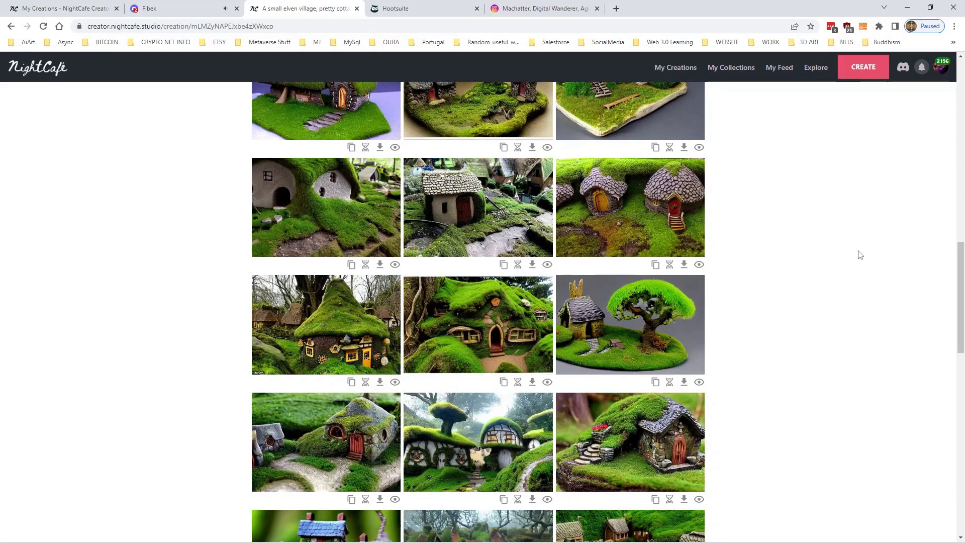
scroll(860, 255, down, 3)
scroll(801, 327, down, 3)
scroll(801, 327, up, 10)
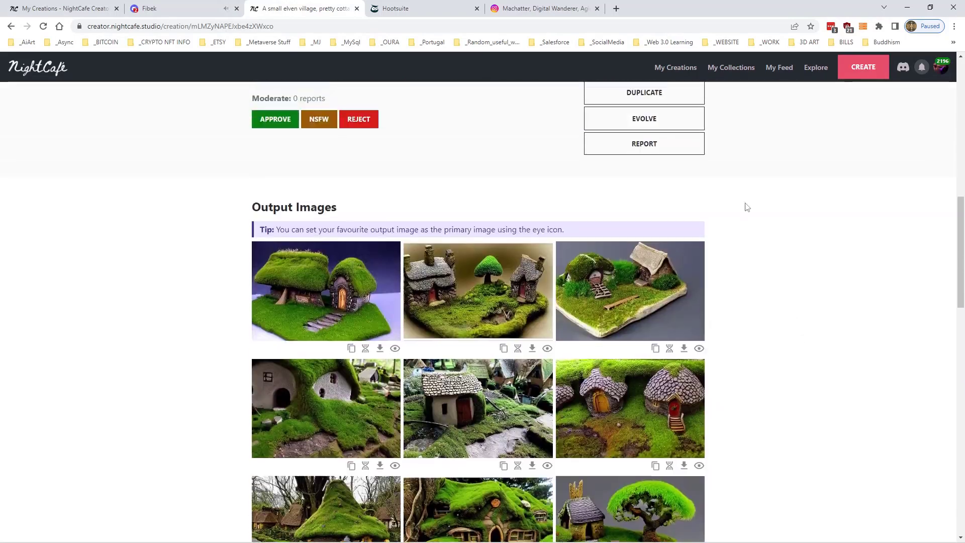